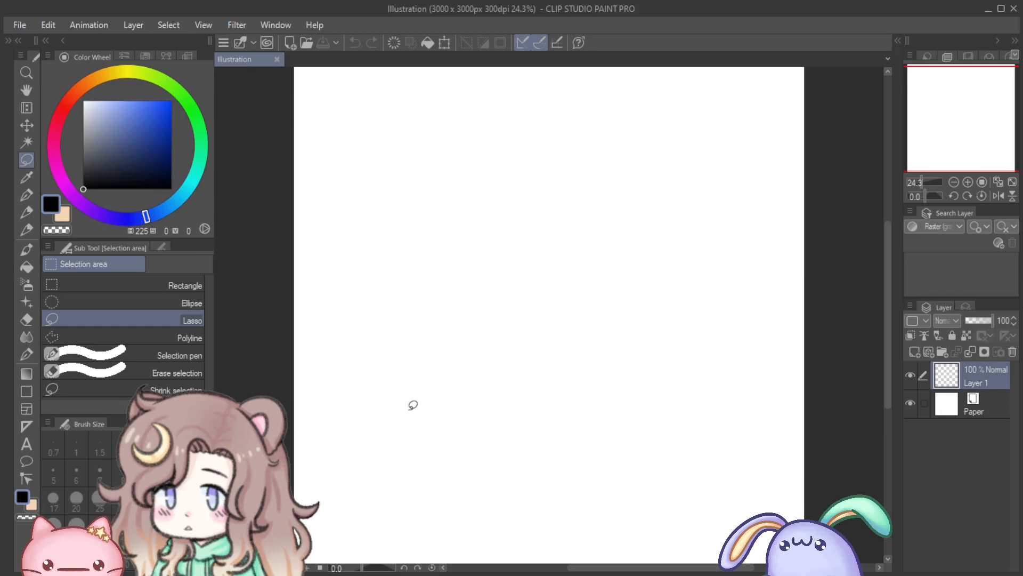
Step: Draw a closed black five-pointed star outline on Layer 1 with the Real G-Pen
{"action": "key", "text": "p"}
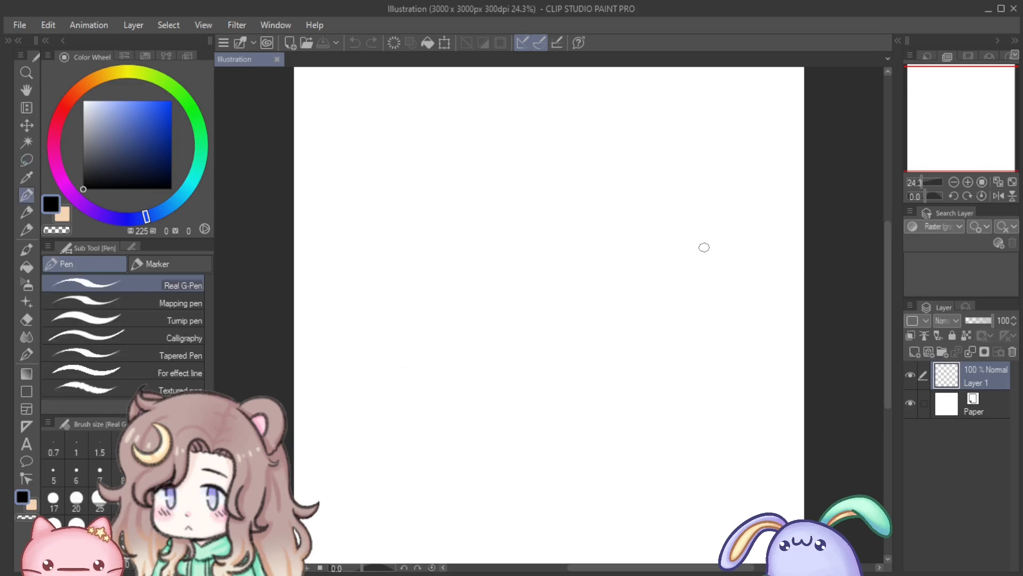
{"action": "mouse_move", "coordinate": [496, 176]}
{"action": "left_mouse_down"}
{"action": "mouse_move", "coordinate": [577, 130]}
{"action": "mouse_move", "coordinate": [651, 201]}
{"action": "left_mouse_up"}
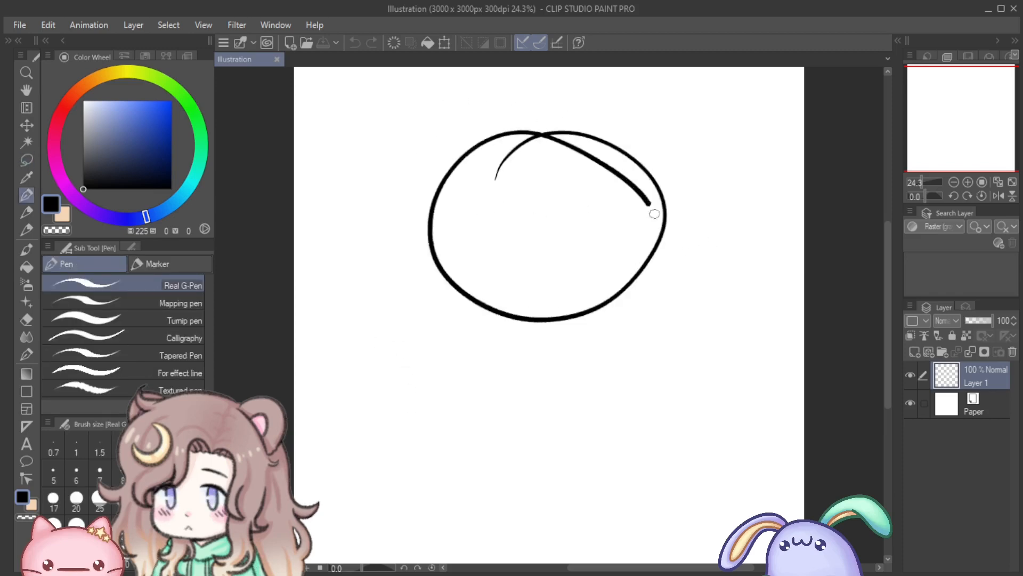
{"action": "key", "text": "ctrl+z"}
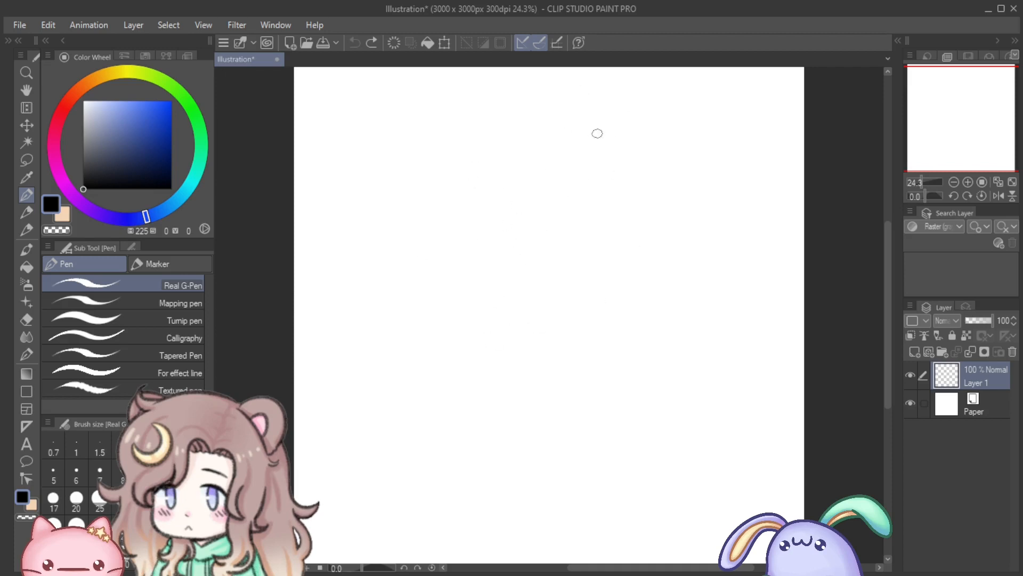
{"action": "mouse_move", "coordinate": [502, 193]}
{"action": "left_mouse_down"}
{"action": "mouse_move", "coordinate": [546, 143]}
{"action": "mouse_move", "coordinate": [562, 289]}
{"action": "mouse_move", "coordinate": [517, 283]}
{"action": "left_mouse_up"}
{"action": "mouse_move", "coordinate": [501, 201]}
{"action": "left_mouse_down"}
{"action": "mouse_move", "coordinate": [460, 237]}
{"action": "mouse_move", "coordinate": [517, 282]}
{"action": "left_mouse_up"}
Step: Fill the inside of the star outline with solid black, using the Refer other layers fill
{"action": "key", "text": "g"}
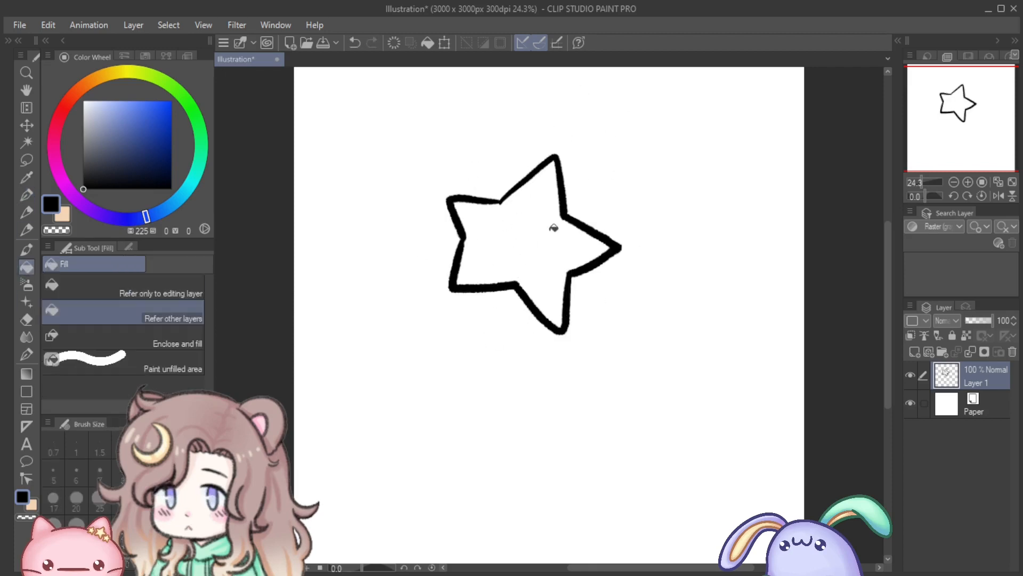
{"action": "left_click", "coordinate": [554, 227]}
{"action": "key", "text": "p"}
{"action": "scroll", "coordinate": [503, 244], "scroll_direction": "up", "scroll_amount": 4}
{"action": "scroll", "coordinate": [516, 332], "scroll_direction": "down", "scroll_amount": 1}
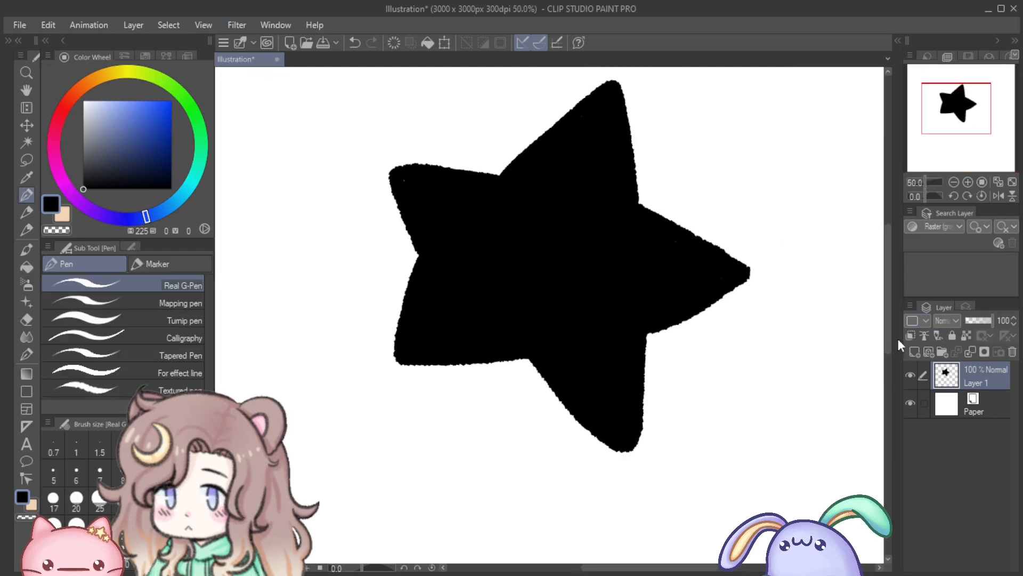
Step: Add a new raster layer above the star's layer
{"action": "scroll", "coordinate": [898, 339], "scroll_direction": "down", "scroll_amount": 3}
{"action": "mouse_move", "coordinate": [888, 290]}
{"action": "left_mouse_down"}
{"action": "mouse_move", "coordinate": [888, 266]}
{"action": "mouse_move", "coordinate": [891, 296]}
{"action": "left_mouse_up"}
{"action": "scroll", "coordinate": [493, 341], "scroll_direction": "down", "scroll_amount": 1}
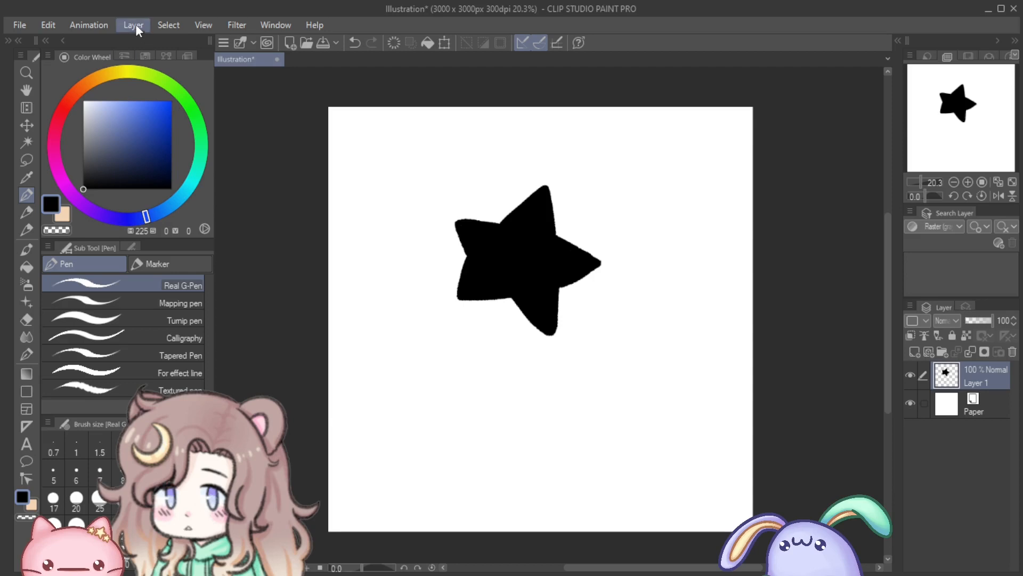
{"action": "key", "text": "ctrl+shift+n"}
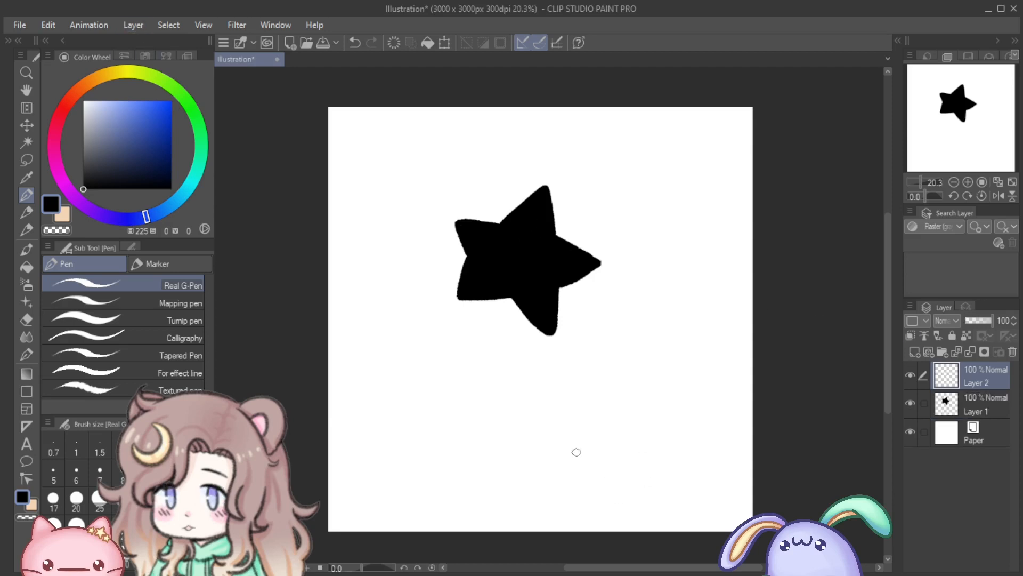
{"action": "scroll", "coordinate": [542, 275], "scroll_direction": "up", "scroll_amount": 2}
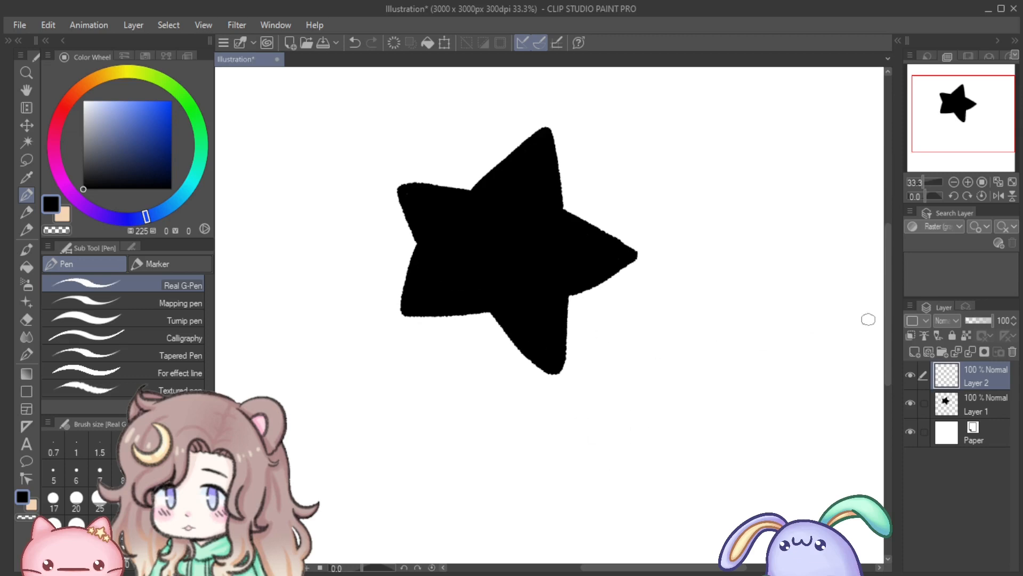
Step: Make the star's Layer 1 active and lock its transparent pixels
{"action": "left_click", "coordinate": [975, 411]}
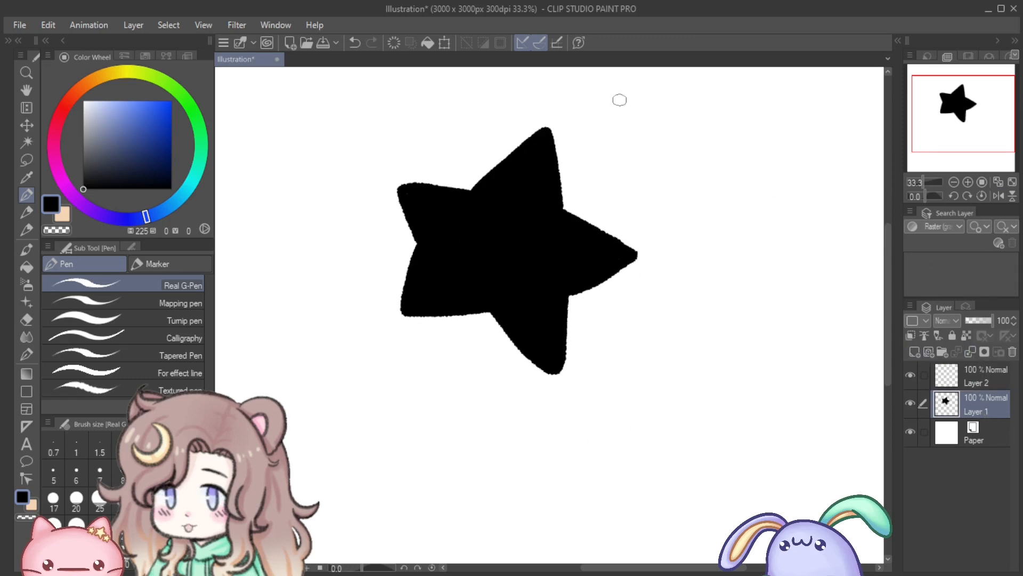
{"action": "left_click_drag", "start_coordinate": [553, 137], "coordinate": [571, 210]}
{"action": "key", "text": "ctrl+z"}
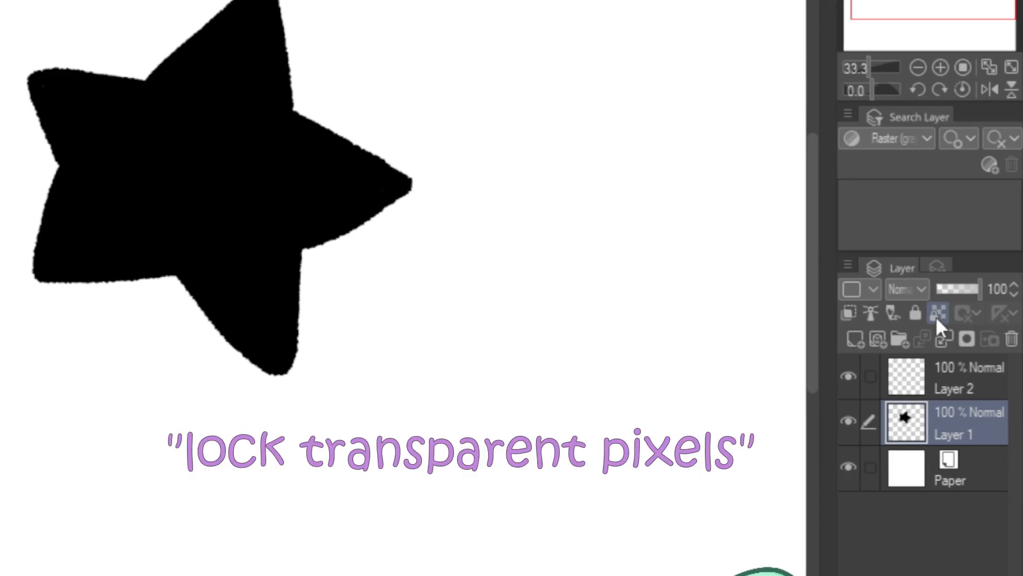
{"action": "left_click", "coordinate": [936, 311]}
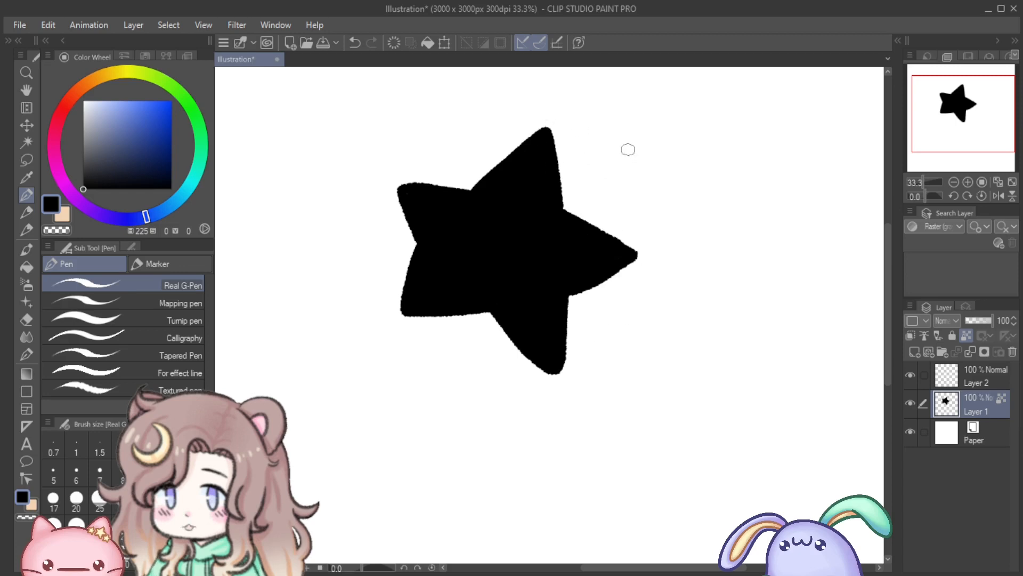
Step: Paint blue strokes (hue 225, saturation 58, value 66) across the whole black star on Layer 1
{"action": "left_click", "coordinate": [134, 131]}
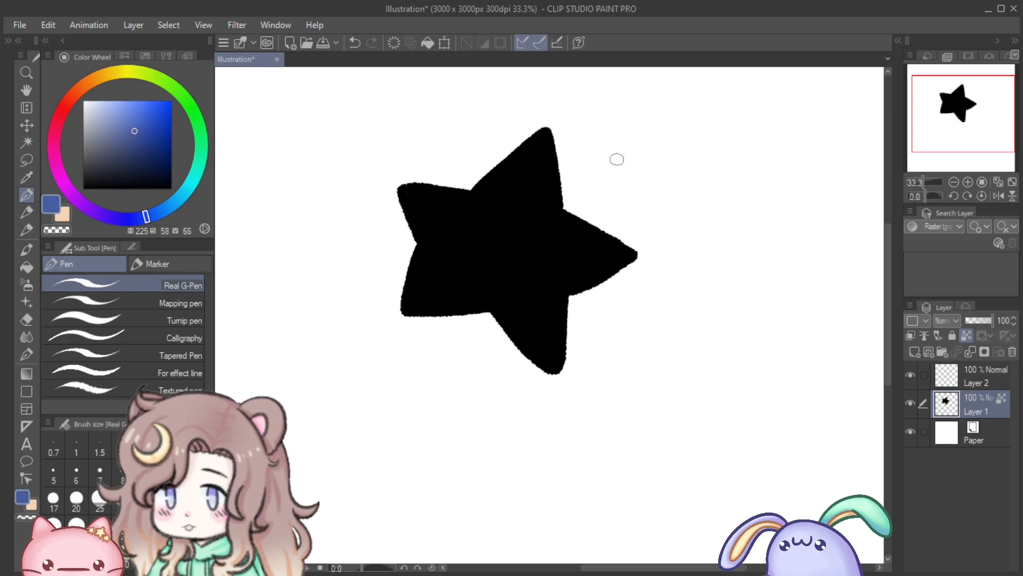
{"action": "mouse_move", "coordinate": [569, 213]}
{"action": "left_mouse_down"}
{"action": "mouse_move", "coordinate": [482, 314]}
{"action": "mouse_move", "coordinate": [470, 187]}
{"action": "mouse_move", "coordinate": [405, 216]}
{"action": "left_mouse_up"}
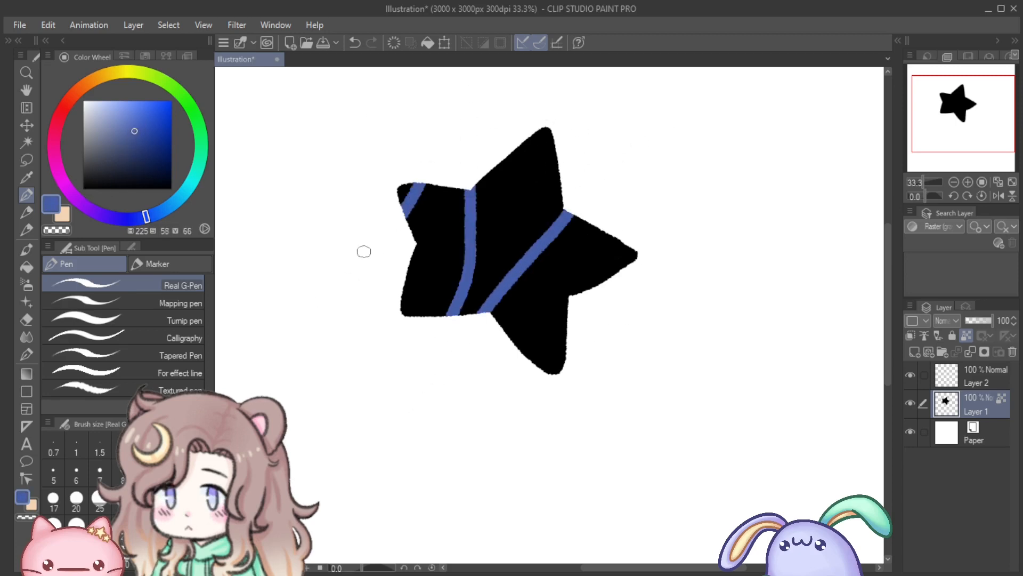
{"action": "left_click_drag", "start_coordinate": [463, 187], "coordinate": [407, 226]}
{"action": "left_click_drag", "start_coordinate": [552, 132], "coordinate": [477, 186]}
{"action": "left_click_drag", "start_coordinate": [563, 210], "coordinate": [413, 256]}
{"action": "left_click_drag", "start_coordinate": [535, 243], "coordinate": [403, 315]}
{"action": "mouse_move", "coordinate": [637, 248]}
{"action": "left_mouse_down"}
{"action": "mouse_move", "coordinate": [493, 315]}
{"action": "mouse_move", "coordinate": [506, 341]}
{"action": "left_mouse_up"}
{"action": "mouse_move", "coordinate": [567, 314]}
{"action": "left_mouse_down"}
{"action": "mouse_move", "coordinate": [541, 373]}
{"action": "mouse_move", "coordinate": [567, 358]}
{"action": "left_mouse_up"}
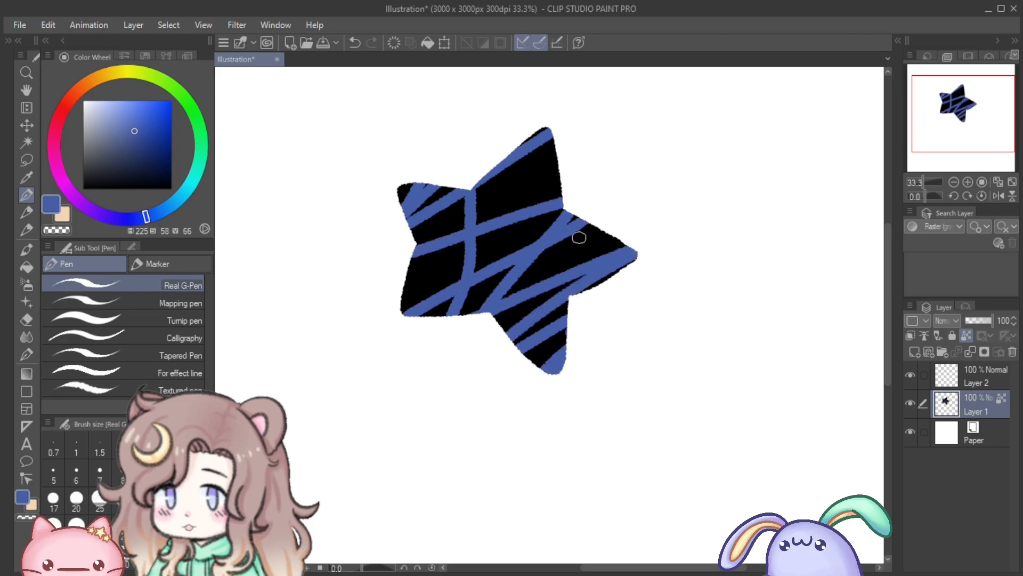
Step: Paint a thick violet-blue shadow (hue 243, saturation 55, value 67) on Layer 2 along the star's lower-right inner corner and adjoining edges
{"action": "scroll", "coordinate": [579, 237], "scroll_direction": "down", "scroll_amount": 2}
{"action": "scroll", "coordinate": [549, 153], "scroll_direction": "up", "scroll_amount": 1}
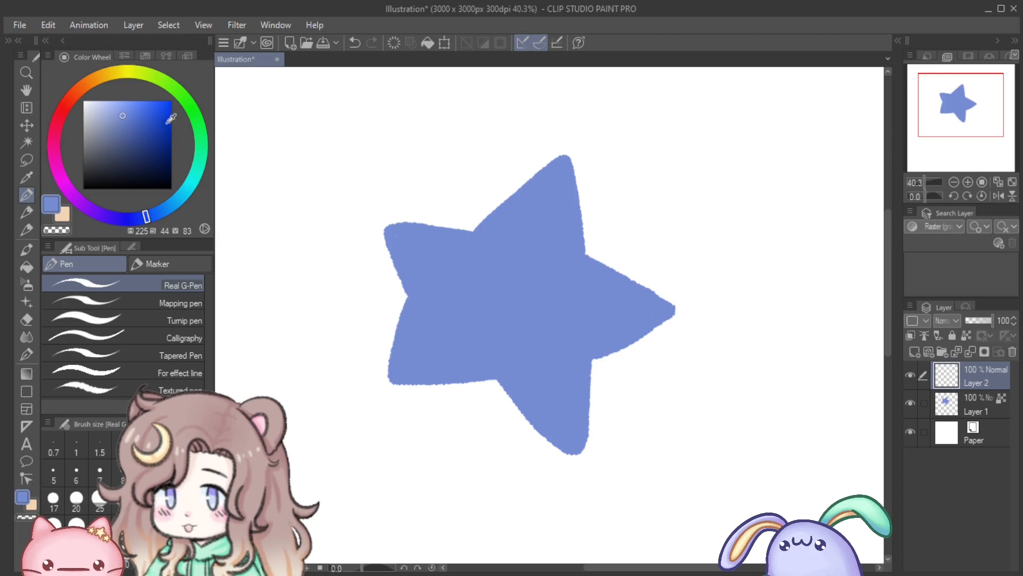
{"action": "left_click_drag", "start_coordinate": [136, 220], "coordinate": [126, 224]}
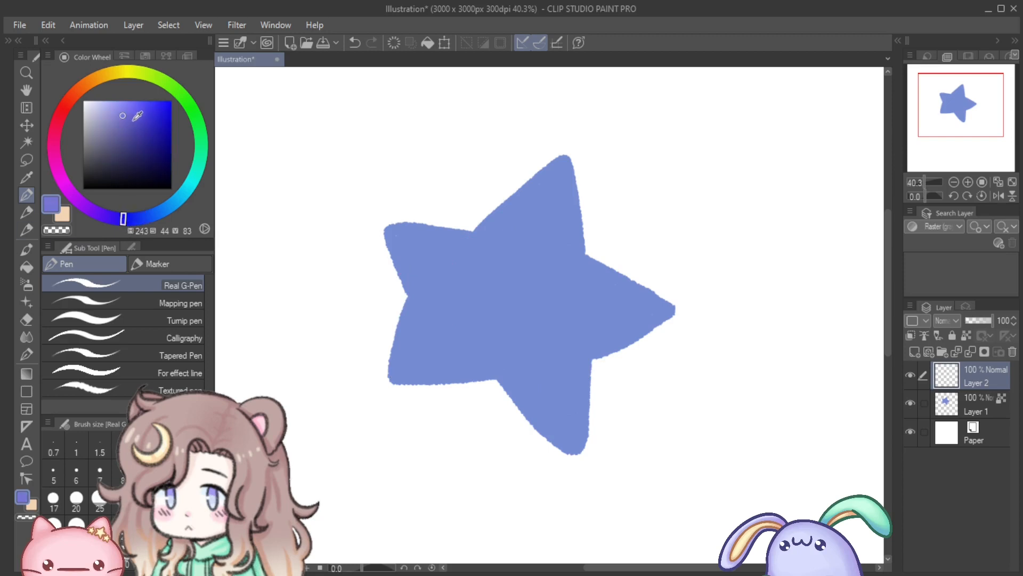
{"action": "left_click_drag", "start_coordinate": [138, 116], "coordinate": [135, 126]}
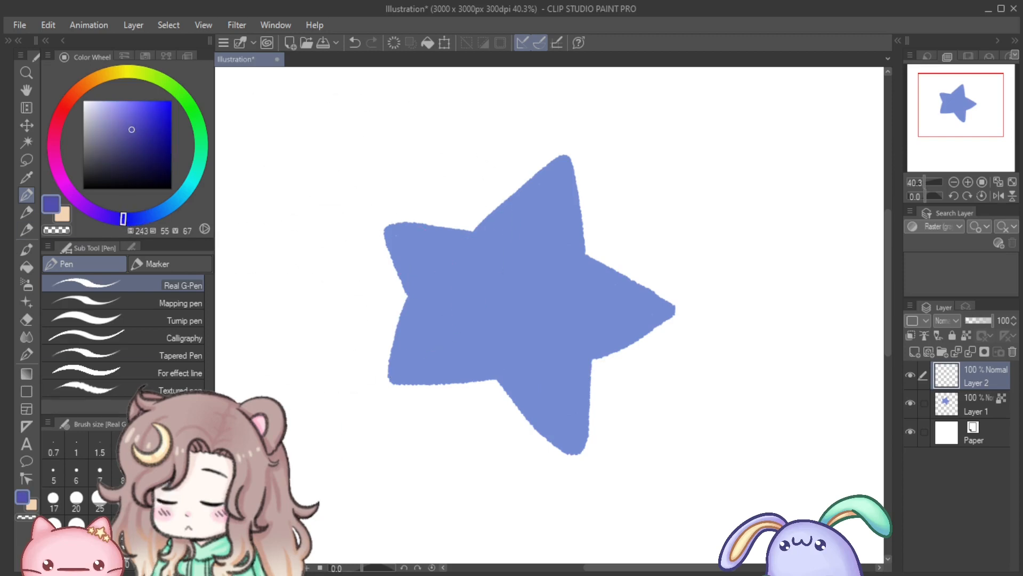
{"action": "mouse_move", "coordinate": [585, 392]}
{"action": "left_mouse_down"}
{"action": "mouse_move", "coordinate": [581, 443]}
{"action": "mouse_move", "coordinate": [578, 366]}
{"action": "mouse_move", "coordinate": [656, 331]}
{"action": "mouse_move", "coordinate": [628, 347]}
{"action": "mouse_move", "coordinate": [640, 352]}
{"action": "left_mouse_up"}
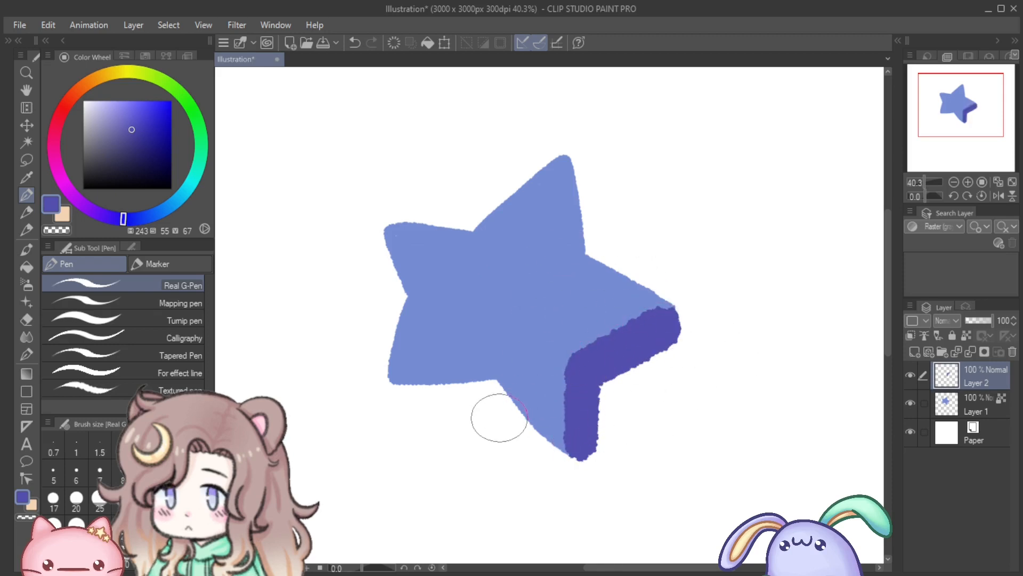
{"action": "left_click_drag", "start_coordinate": [459, 347], "coordinate": [466, 433]}
{"action": "key", "text": "ctrl+z"}
{"action": "key", "text": "ctrl+z"}
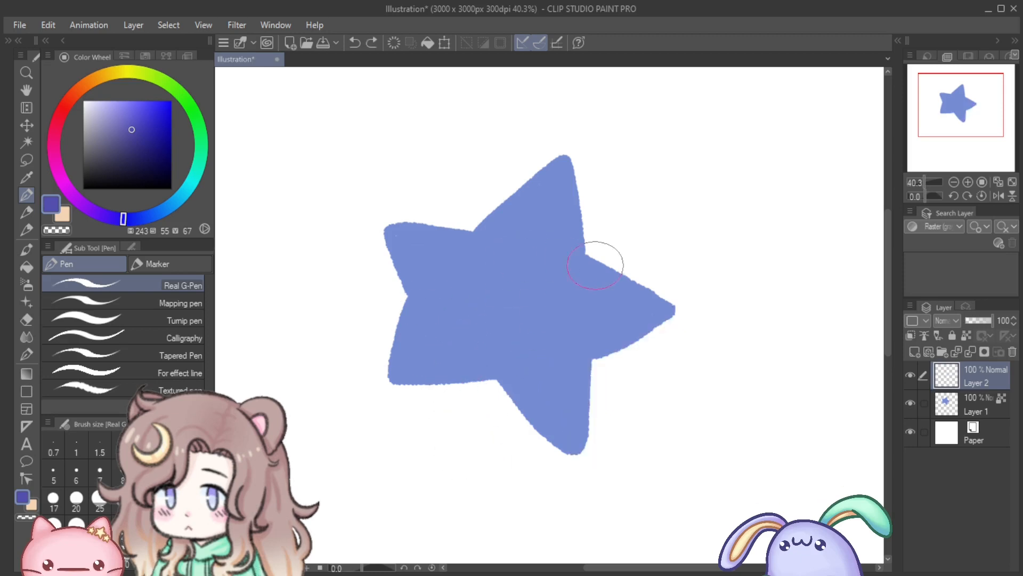
{"action": "left_click", "coordinate": [372, 42]}
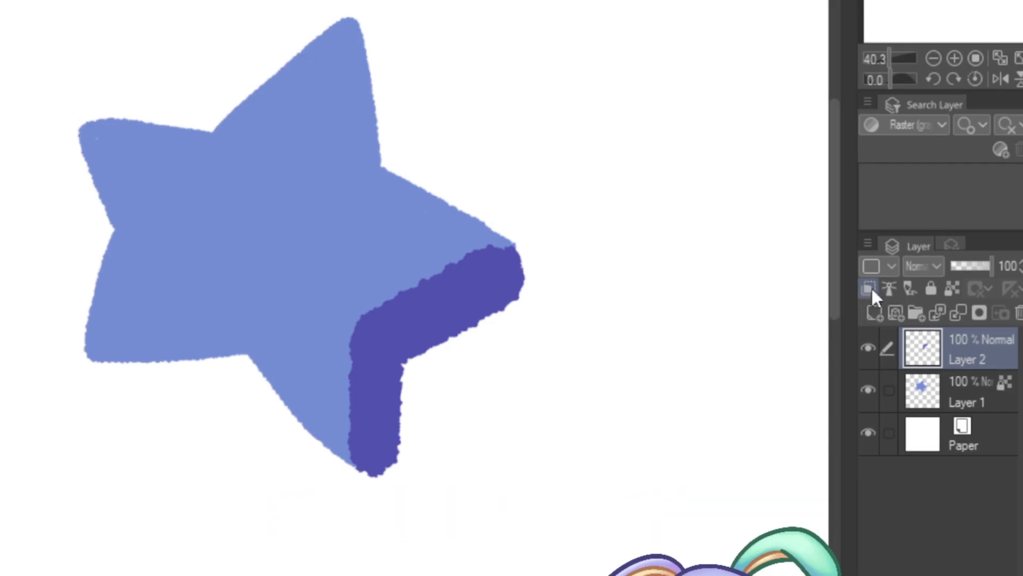
Step: Clip the shading on Layer 2 to the star layer below
{"action": "left_click", "coordinate": [869, 286]}
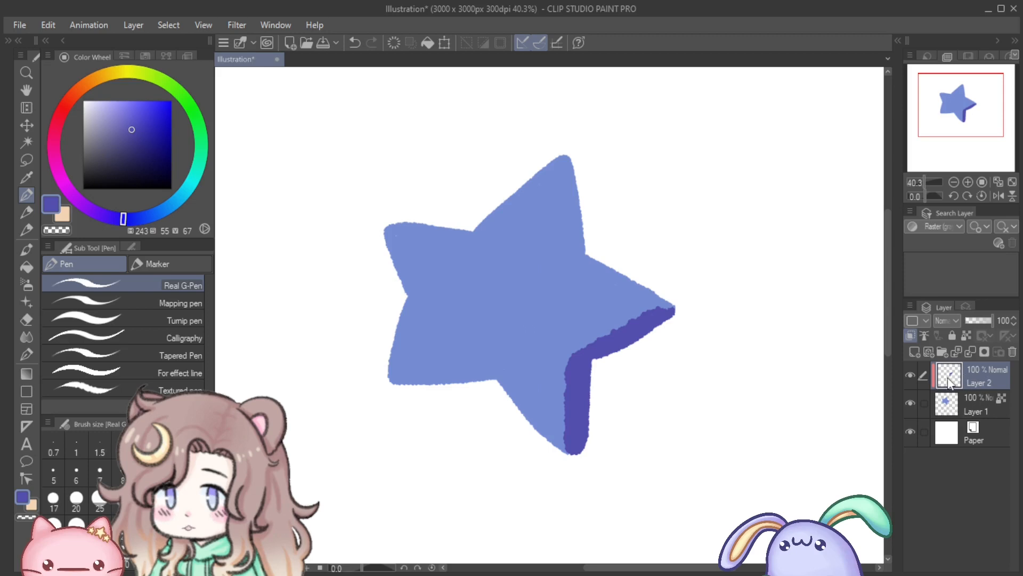
{"action": "mouse_move", "coordinate": [613, 263]}
{"action": "left_mouse_down"}
{"action": "mouse_move", "coordinate": [468, 380]}
{"action": "mouse_move", "coordinate": [548, 206]}
{"action": "mouse_move", "coordinate": [446, 304]}
{"action": "mouse_move", "coordinate": [389, 239]}
{"action": "left_mouse_up"}
{"action": "left_click_drag", "start_coordinate": [533, 373], "coordinate": [666, 303]}
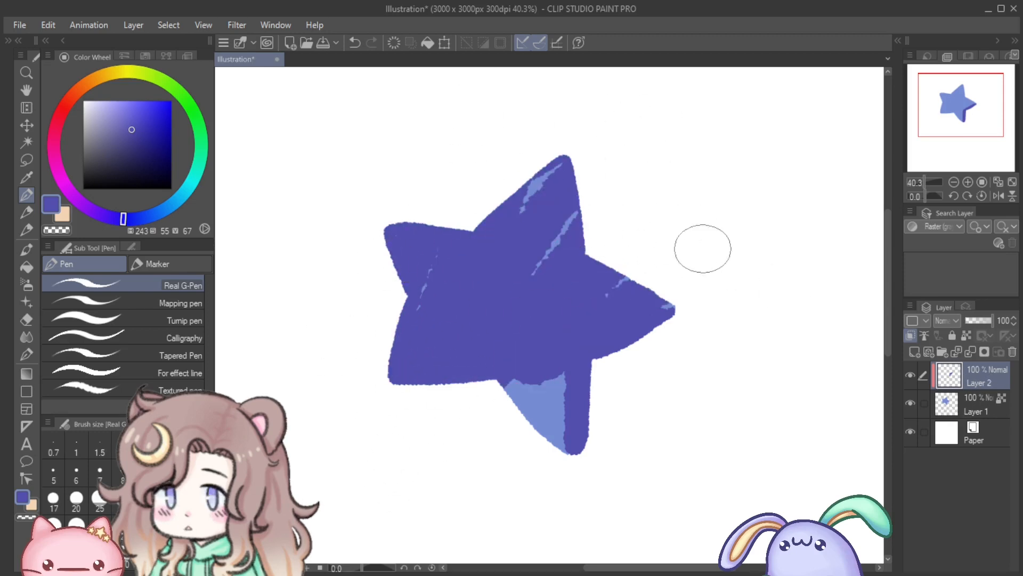
{"action": "mouse_move", "coordinate": [703, 249]}
{"action": "left_mouse_down"}
{"action": "mouse_move", "coordinate": [520, 420]}
{"action": "mouse_move", "coordinate": [596, 460]}
{"action": "left_mouse_up"}
{"action": "key", "text": "ctrl+z"}
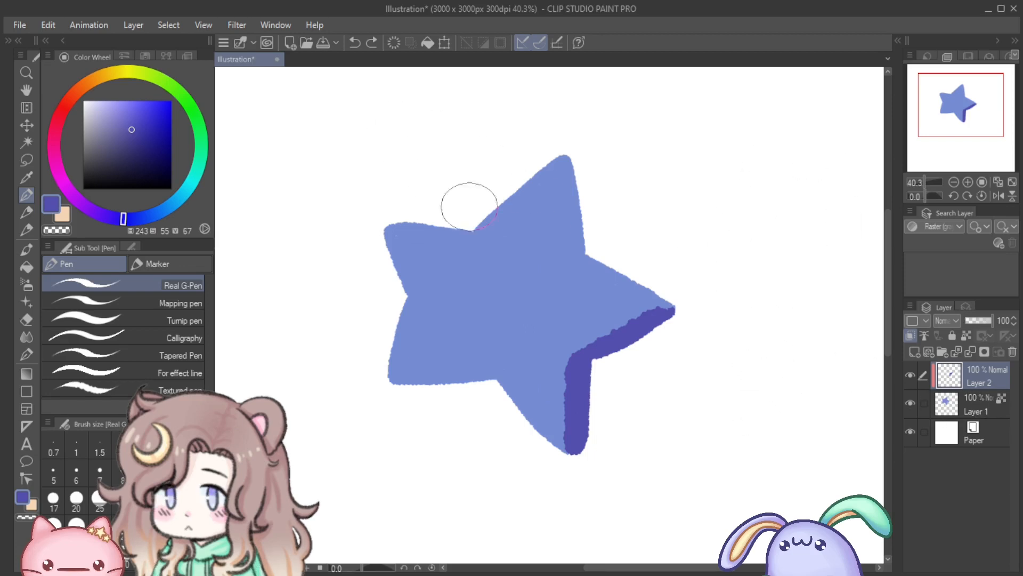
Step: Shade the top arm's right edge and the lower-left arm's underside, and erase the shadow spilling past the inner corner
{"action": "left_click_drag", "start_coordinate": [586, 151], "coordinate": [593, 233]}
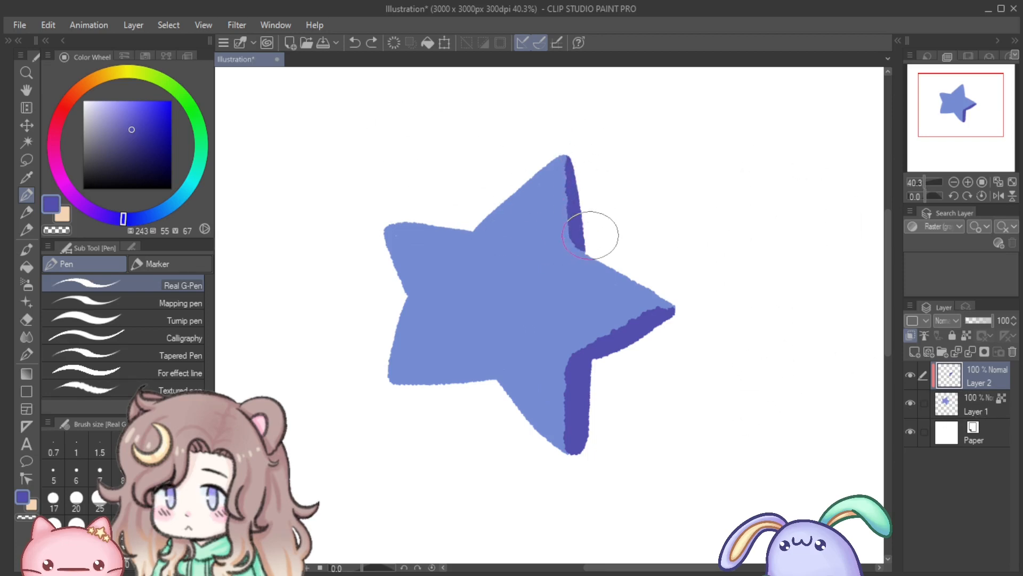
{"action": "left_click_drag", "start_coordinate": [484, 399], "coordinate": [384, 399]}
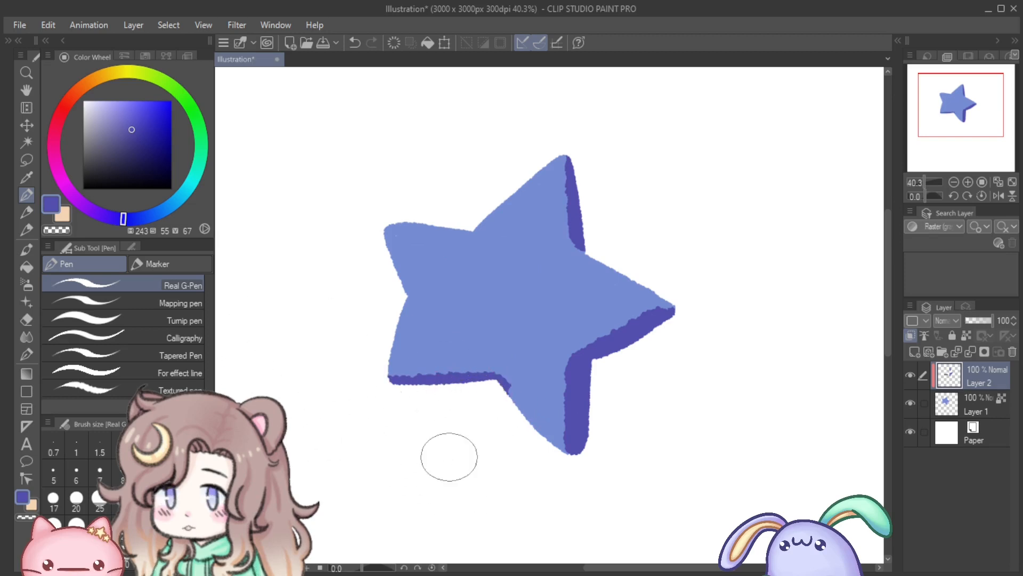
{"action": "left_click", "coordinate": [26, 319]}
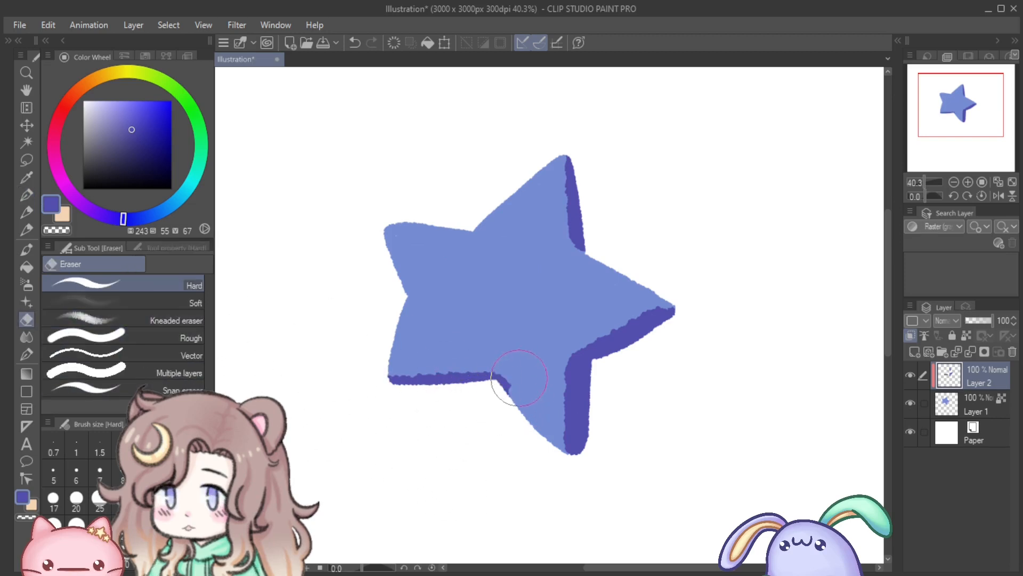
{"action": "left_click", "coordinate": [27, 213]}
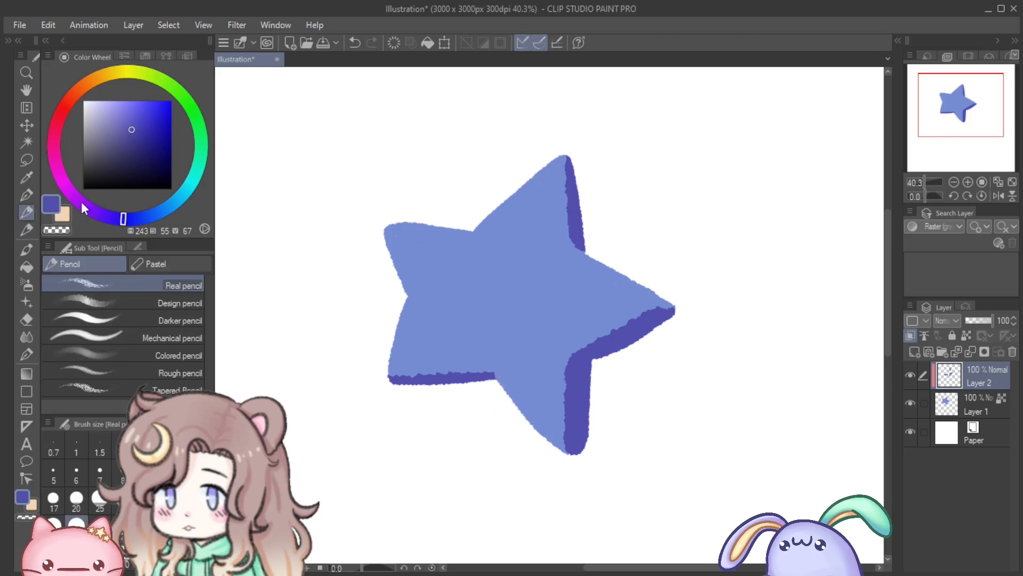
{"action": "left_click", "coordinate": [27, 319]}
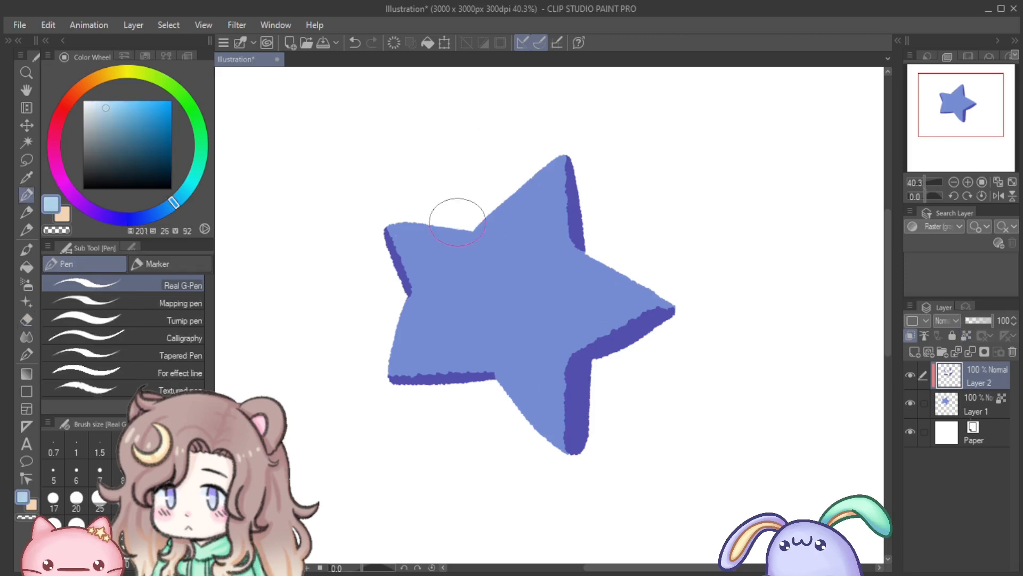
Step: Paint light blue highlights (hue 201, saturation 26, value 92) along the star's upper edges and the lower-left arm's outer edge
{"action": "left_click_drag", "start_coordinate": [457, 218], "coordinate": [393, 207]}
{"action": "mouse_move", "coordinate": [503, 191]}
{"action": "left_mouse_down"}
{"action": "mouse_move", "coordinate": [549, 153]}
{"action": "mouse_move", "coordinate": [479, 204]}
{"action": "left_mouse_up"}
{"action": "left_click_drag", "start_coordinate": [386, 305], "coordinate": [366, 364]}
{"action": "key", "text": "ctrl+z"}
{"action": "left_click_drag", "start_coordinate": [605, 241], "coordinate": [664, 273]}
{"action": "scroll", "coordinate": [563, 181], "scroll_direction": "down", "scroll_amount": 4}
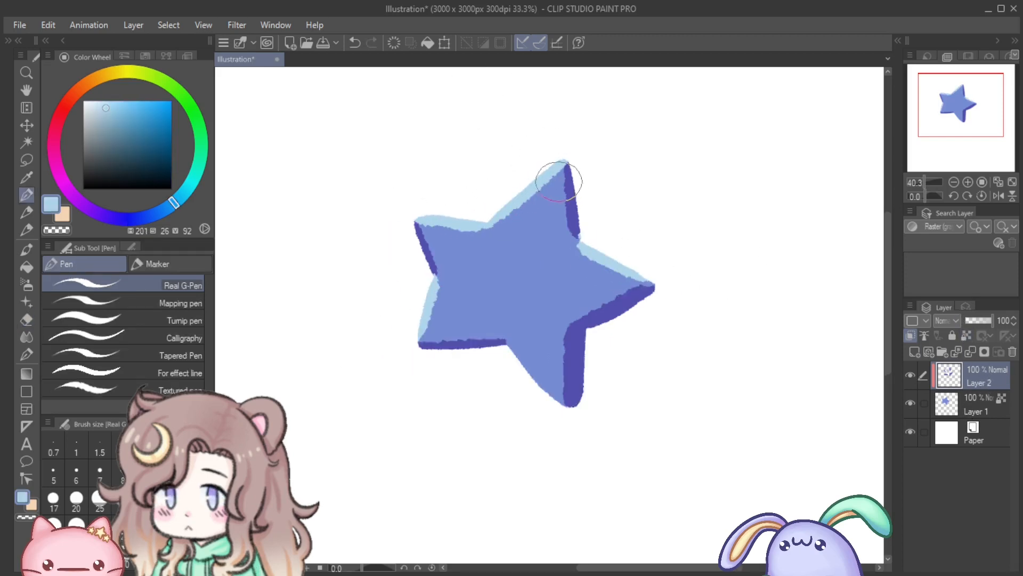
{"action": "scroll", "coordinate": [563, 181], "scroll_direction": "up", "scroll_amount": 3}
{"action": "left_click_drag", "start_coordinate": [521, 354], "coordinate": [556, 400]}
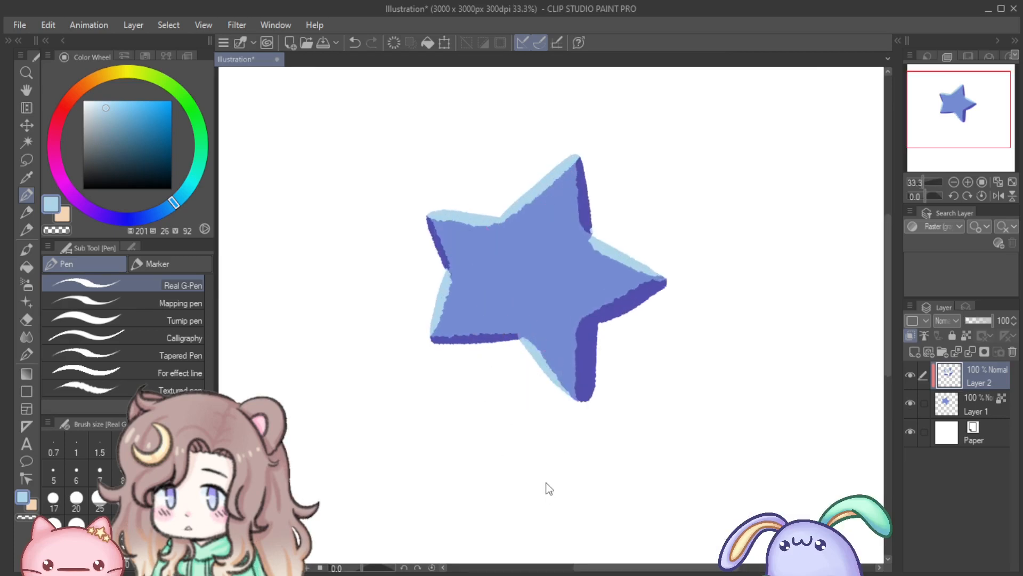
{"action": "key", "text": "ctrl+z"}
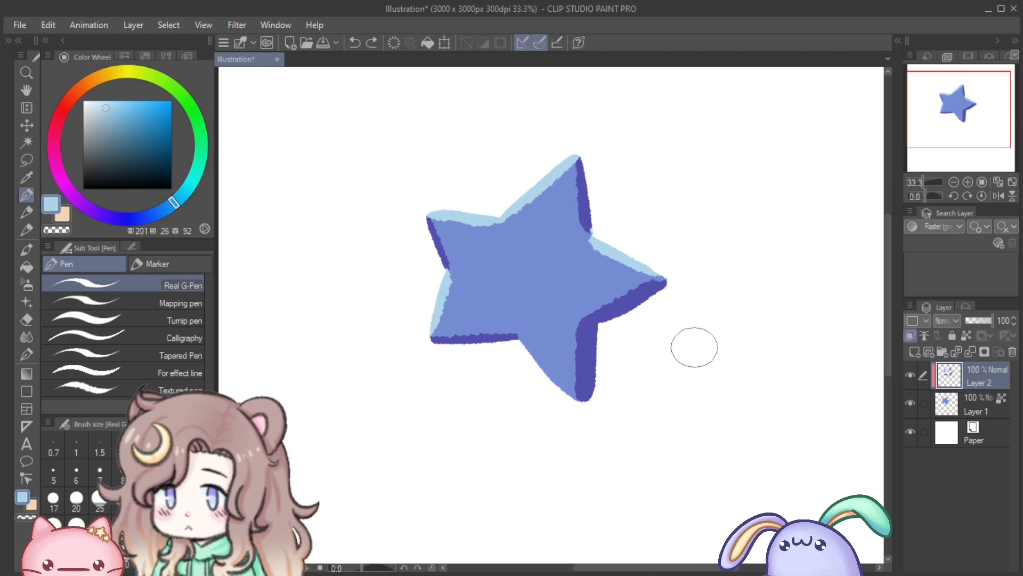
Step: Hide and show Layer 2 to compare the star without and with its shading
{"action": "left_click", "coordinate": [910, 376]}
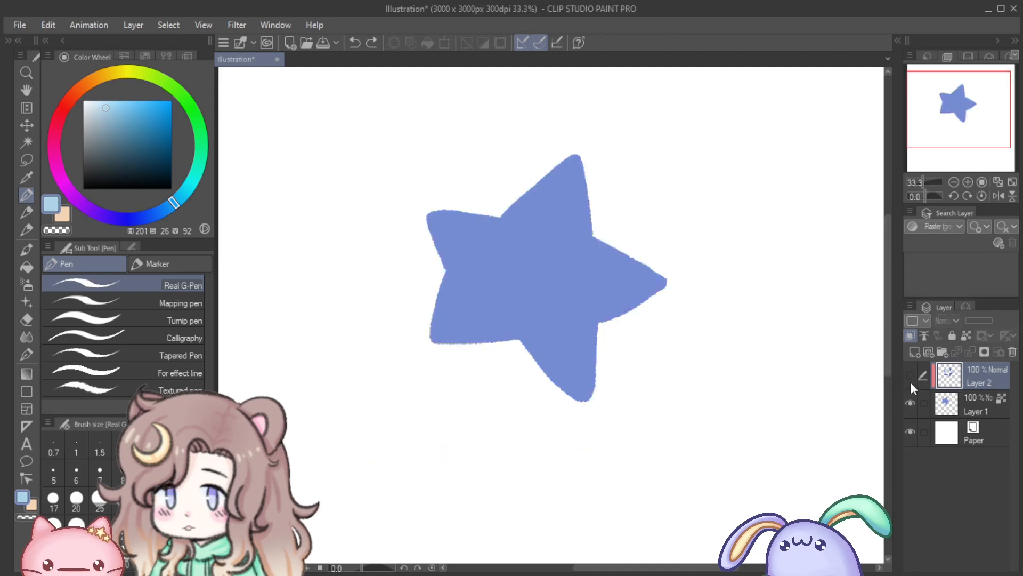
{"action": "left_click", "coordinate": [910, 376]}
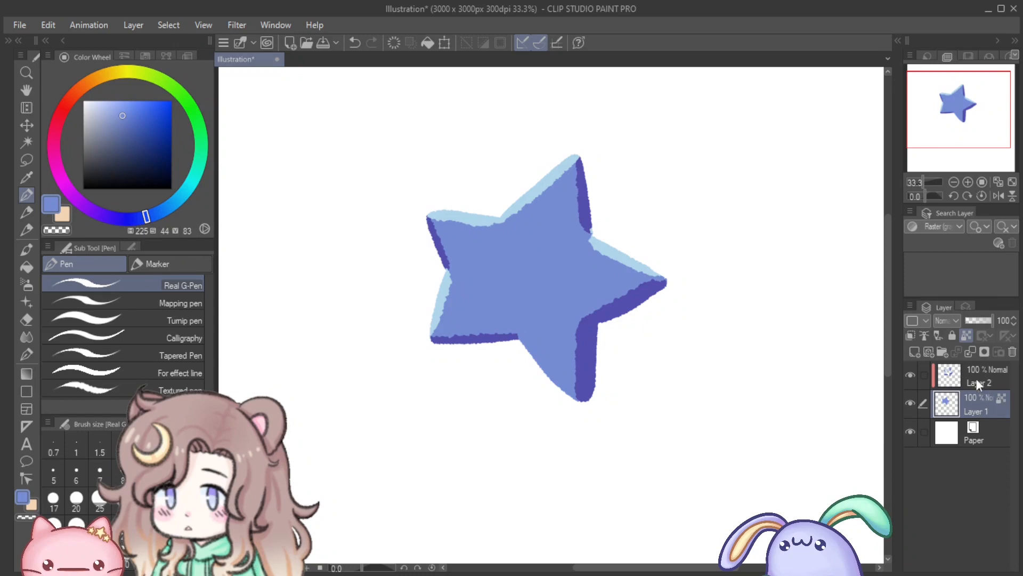
Step: Add a new raster layer above the shading on Layer 2
{"action": "left_click", "coordinate": [977, 383]}
{"action": "left_click", "coordinate": [973, 414]}
{"action": "left_click", "coordinate": [977, 384]}
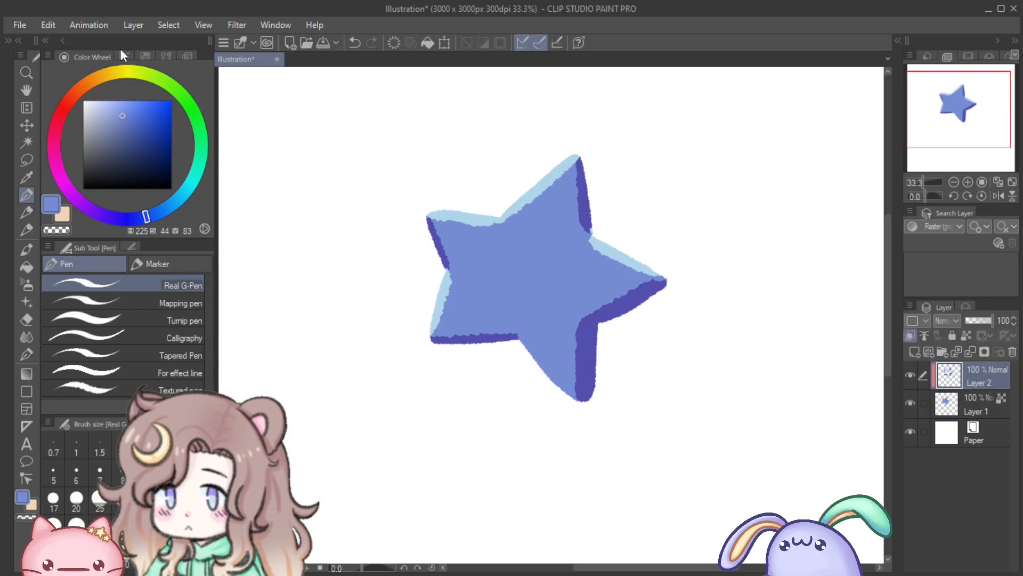
{"action": "key", "text": "ctrl+shift+n"}
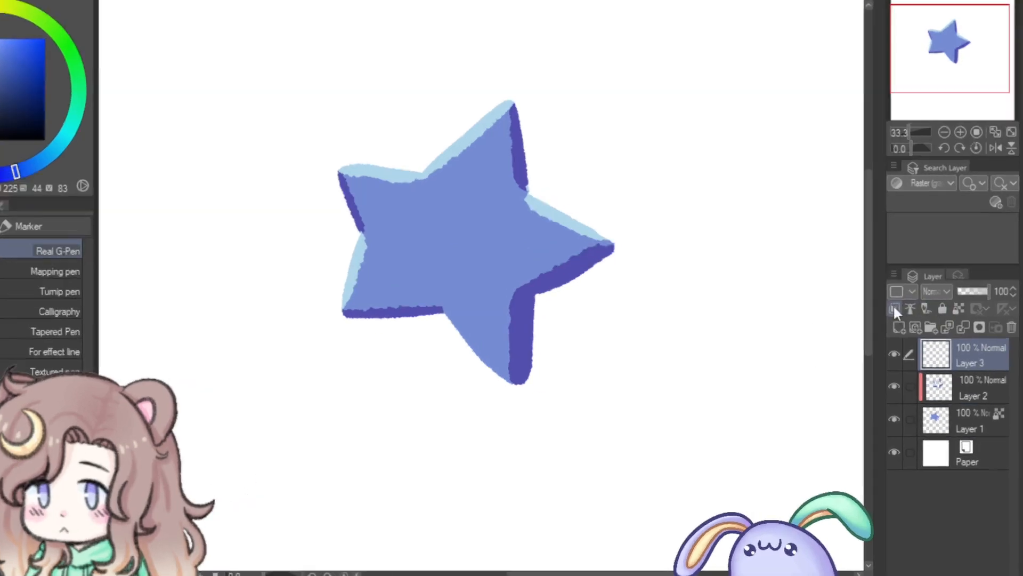
Step: Clip Layer 3 to the layer below and set the drawing colour to pale pink (hue 8, saturation 13, value 93)
{"action": "left_click", "coordinate": [911, 338]}
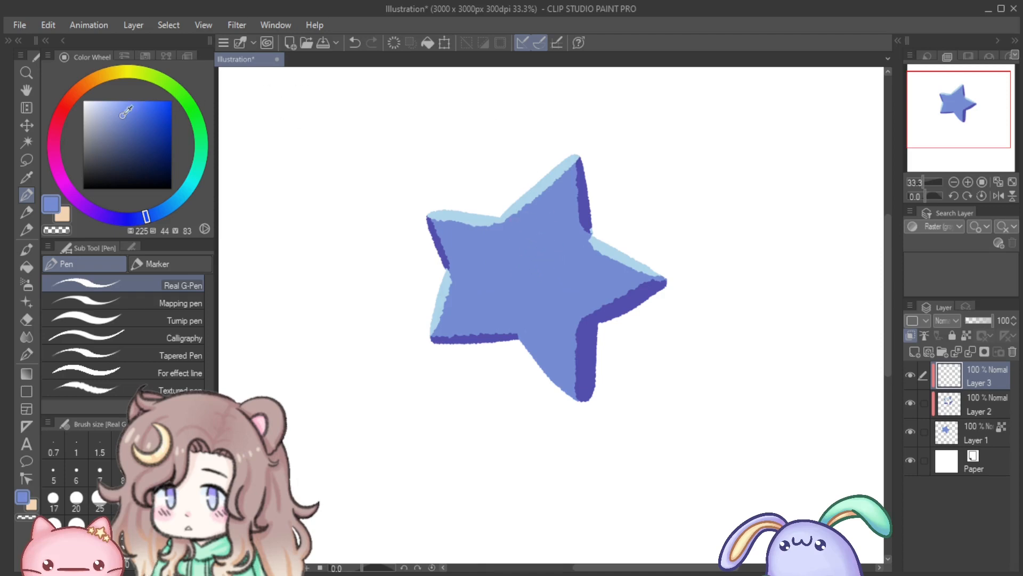
{"action": "left_click", "coordinate": [70, 99]}
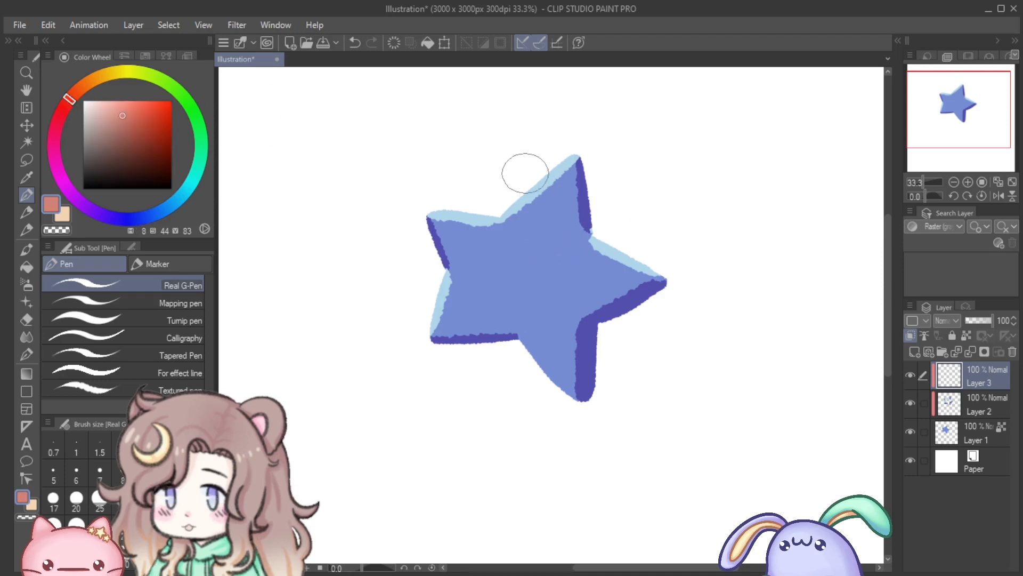
{"action": "left_click", "coordinate": [94, 107]}
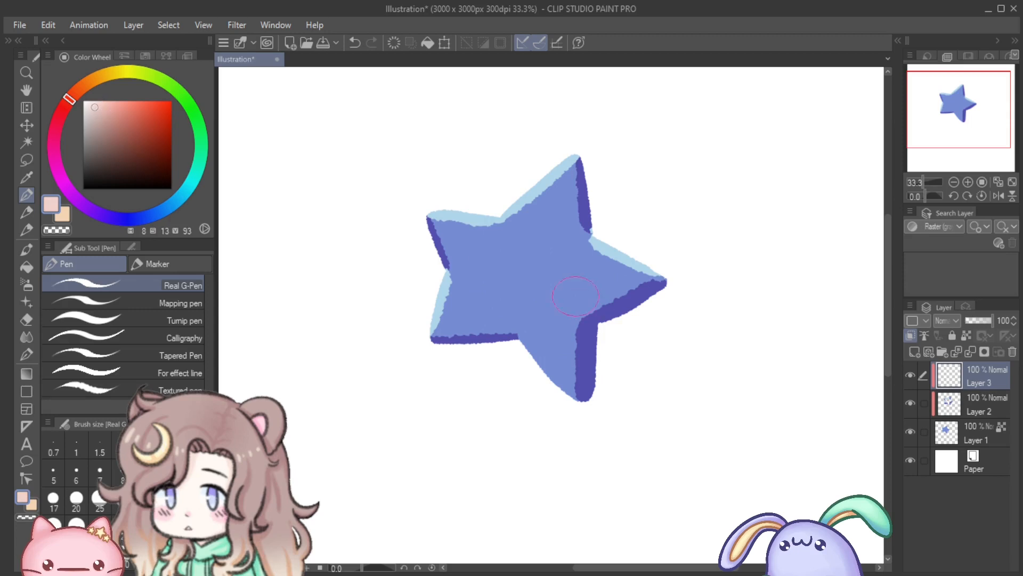
Step: Try a pale pink band across the star's middle on Layer 3, undo it, and hide and show Layer 2
{"action": "mouse_move", "coordinate": [525, 280]}
{"action": "left_mouse_down"}
{"action": "mouse_move", "coordinate": [549, 264]}
{"action": "mouse_move", "coordinate": [527, 246]}
{"action": "mouse_move", "coordinate": [499, 277]}
{"action": "mouse_move", "coordinate": [503, 349]}
{"action": "mouse_move", "coordinate": [549, 306]}
{"action": "mouse_move", "coordinate": [563, 342]}
{"action": "left_mouse_up"}
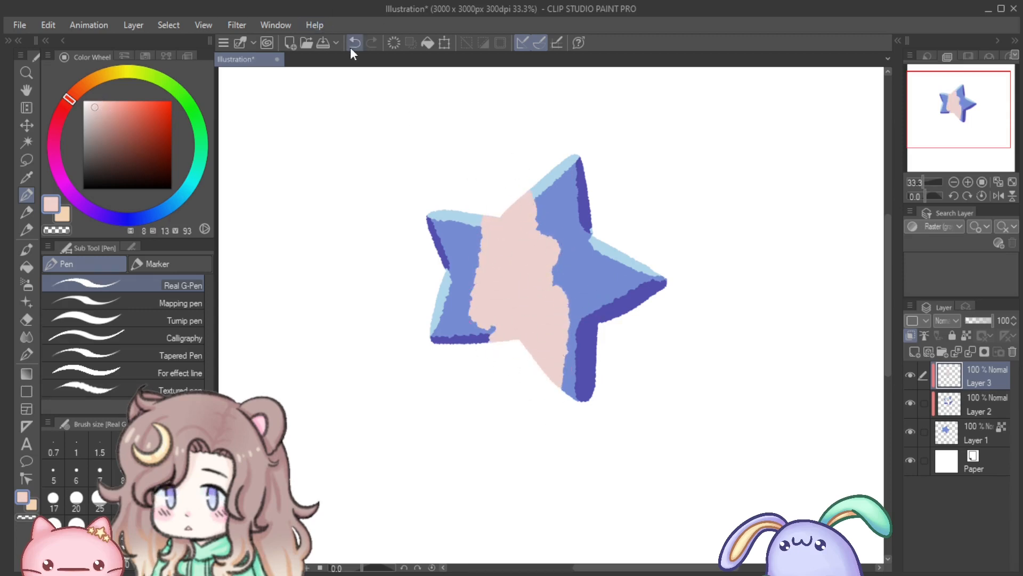
{"action": "left_click", "coordinate": [355, 42]}
{"action": "left_click", "coordinate": [910, 403]}
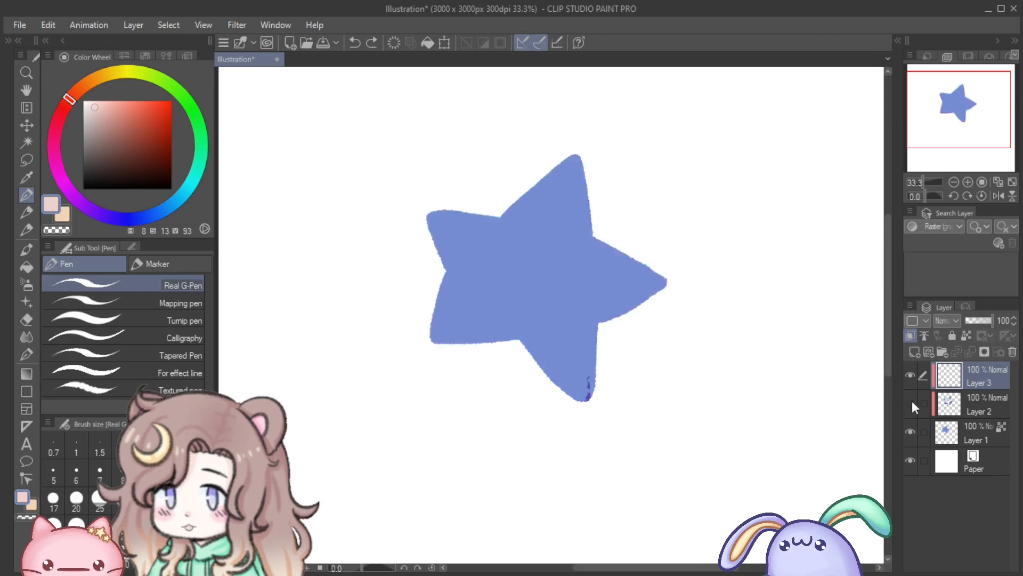
{"action": "left_click", "coordinate": [910, 403]}
Step: Paint a pale pink strip along the left edge of the star's lower arm, undoing the first overly wide stroke
{"action": "left_click_drag", "start_coordinate": [515, 303], "coordinate": [565, 386]}
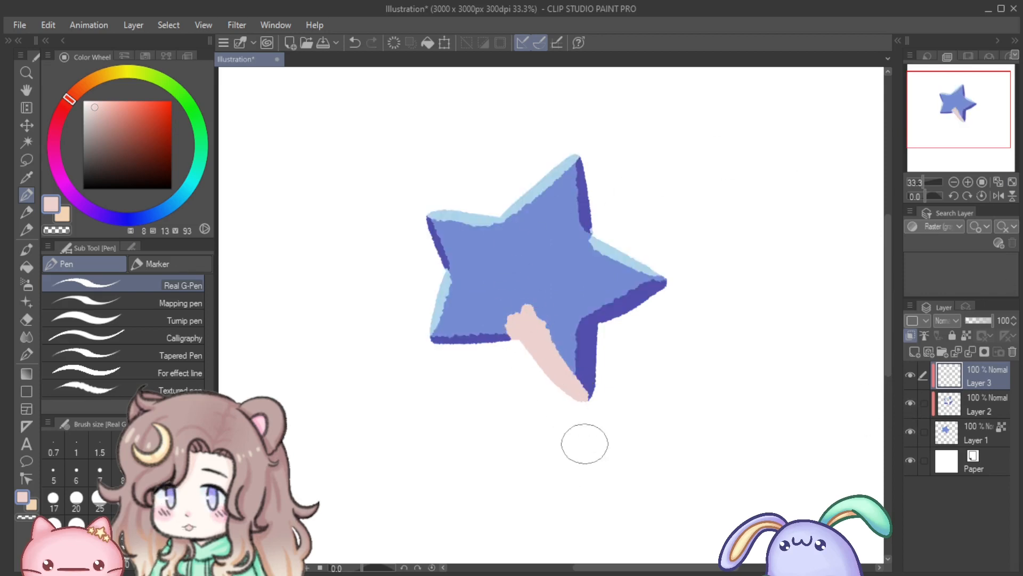
{"action": "left_click", "coordinate": [354, 43]}
{"action": "left_click_drag", "start_coordinate": [525, 354], "coordinate": [579, 397]}
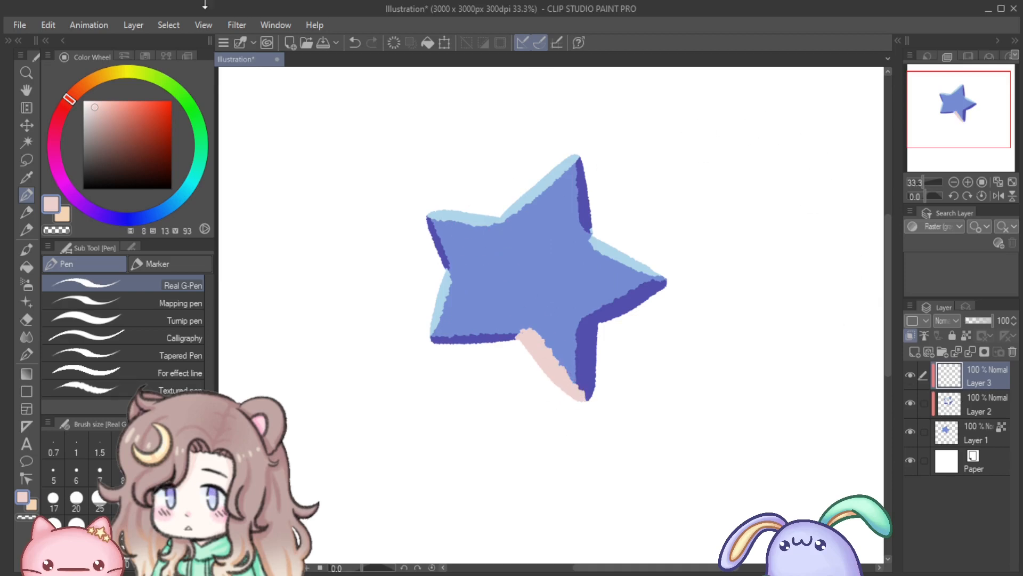
Step: Add two more raster layers above Layer 3 and clip both to the star, with Layer 1 as their base
{"action": "left_click", "coordinate": [130, 27]}
{"action": "left_click", "coordinate": [154, 39]}
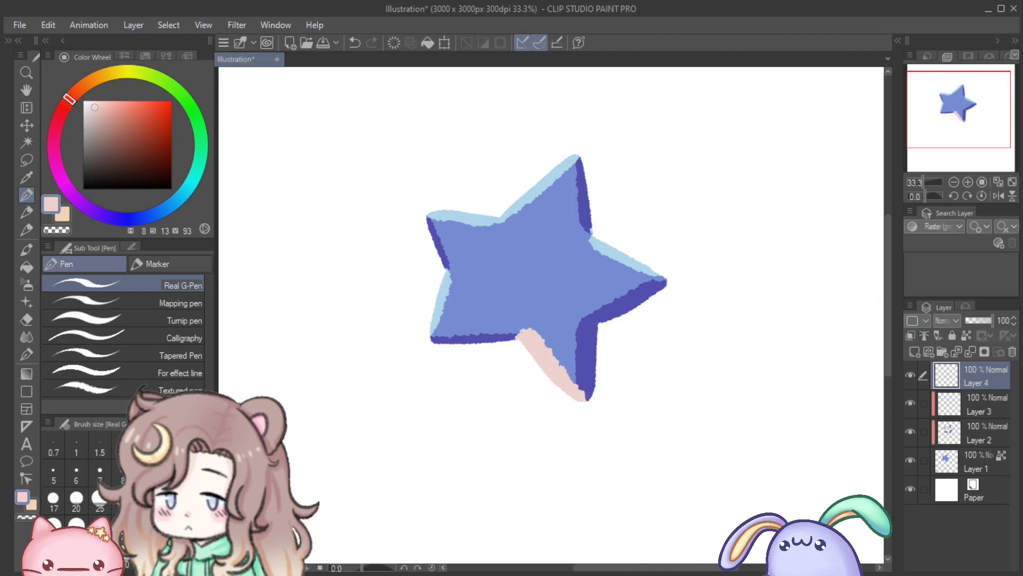
{"action": "left_click", "coordinate": [909, 337]}
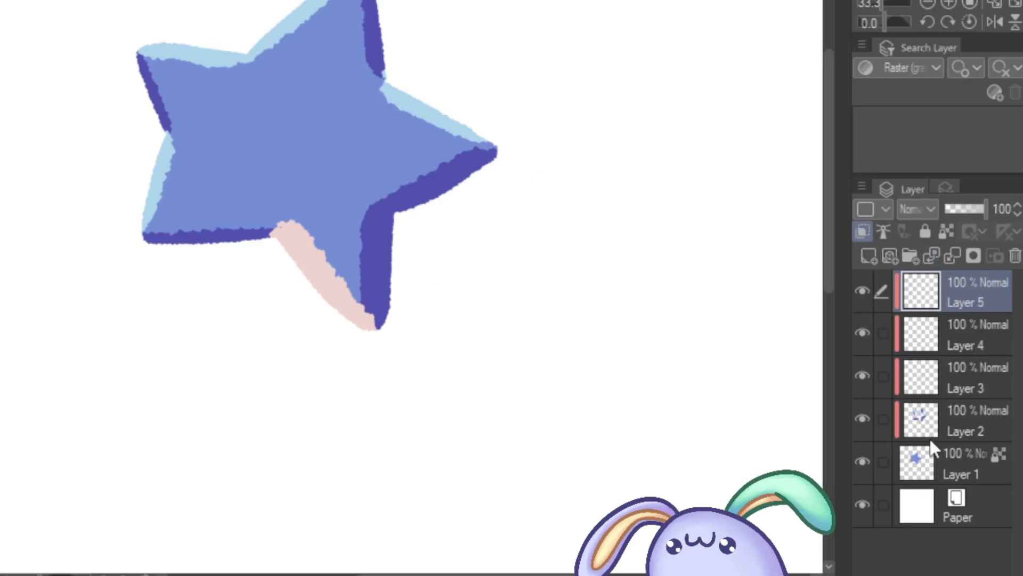
{"action": "left_click", "coordinate": [946, 466]}
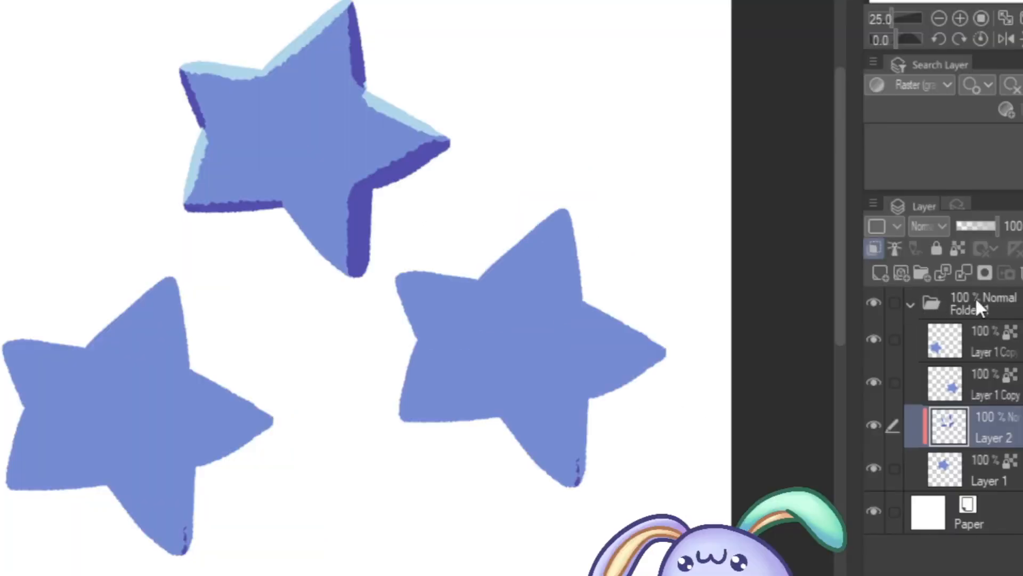
Step: Select Folder 1 and each star layer inside it to review what the folder contains
{"action": "left_click", "coordinate": [978, 307]}
{"action": "left_click", "coordinate": [986, 340]}
{"action": "left_click", "coordinate": [976, 377]}
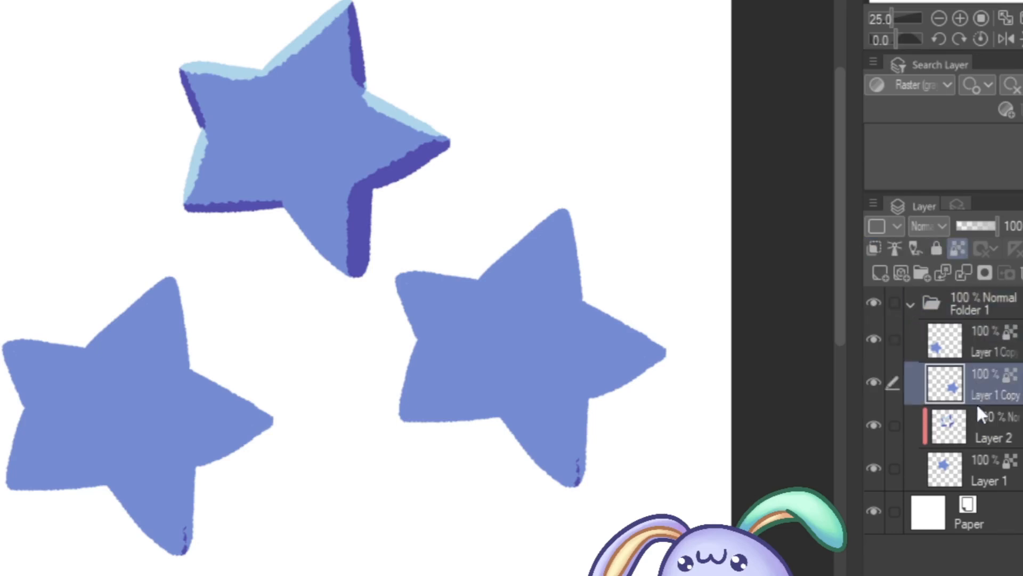
{"action": "left_click", "coordinate": [982, 426]}
{"action": "left_click", "coordinate": [987, 464]}
Step: Collapse and expand Folder 1 to show its grouped layers, leaving the folder collapsed
{"action": "left_click", "coordinate": [911, 304]}
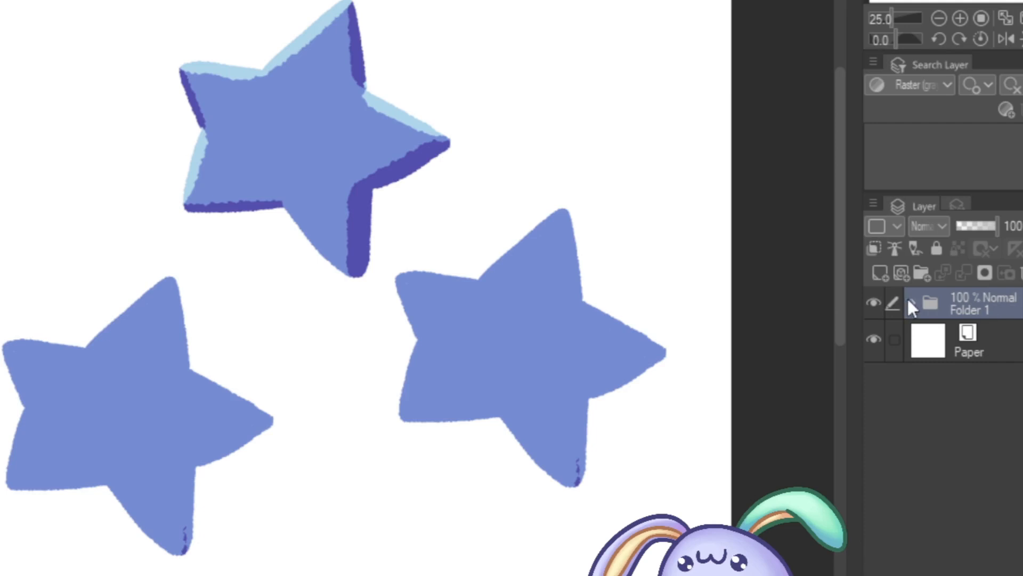
{"action": "left_click", "coordinate": [910, 303]}
{"action": "left_click", "coordinate": [913, 303]}
{"action": "left_click", "coordinate": [912, 302]}
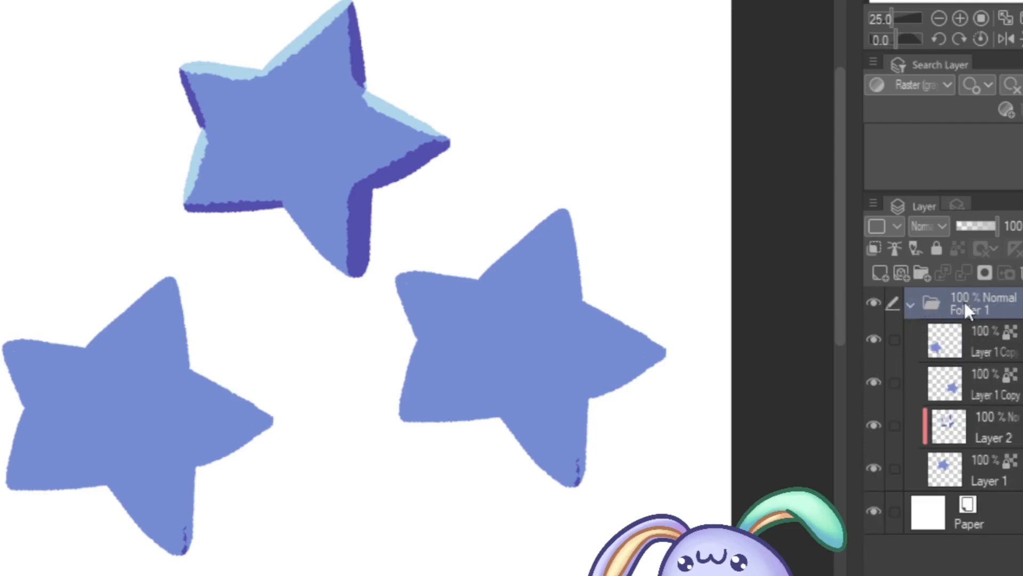
{"action": "left_click", "coordinate": [912, 303]}
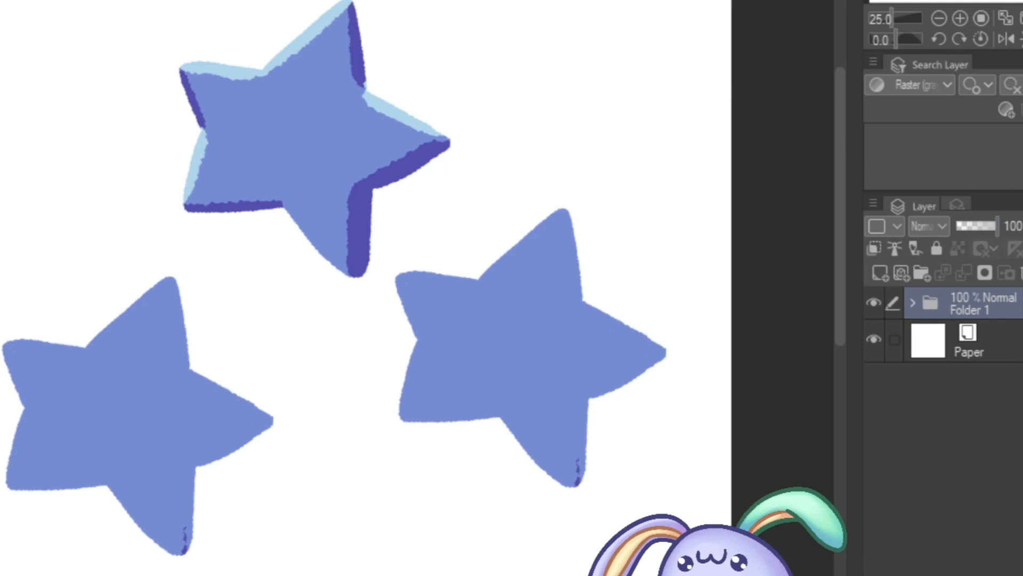
Step: Add a new raster layer above Folder 1 and clip it to the whole folder
{"action": "key", "text": "ctrl+shift+n"}
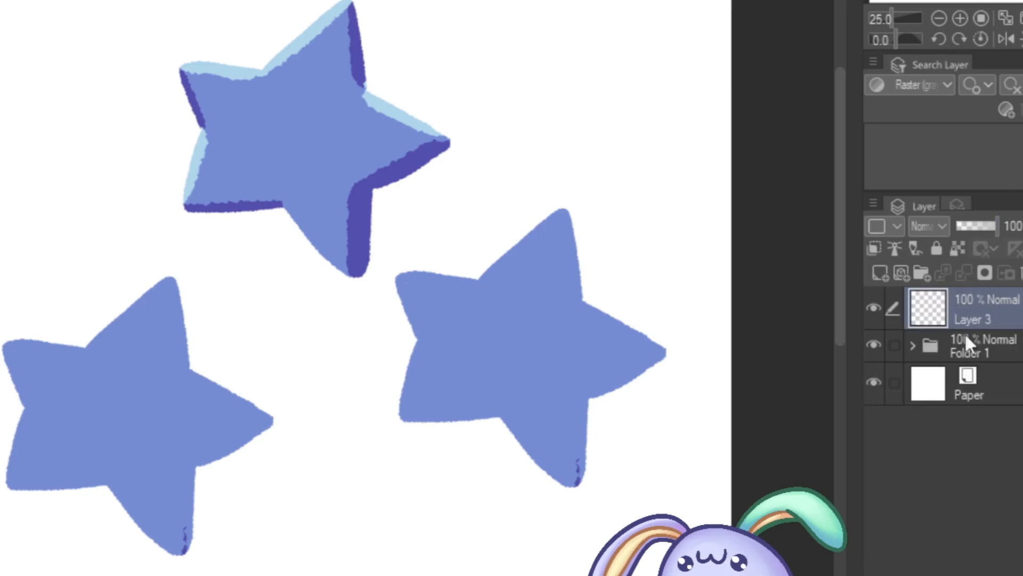
{"action": "left_click", "coordinate": [873, 249]}
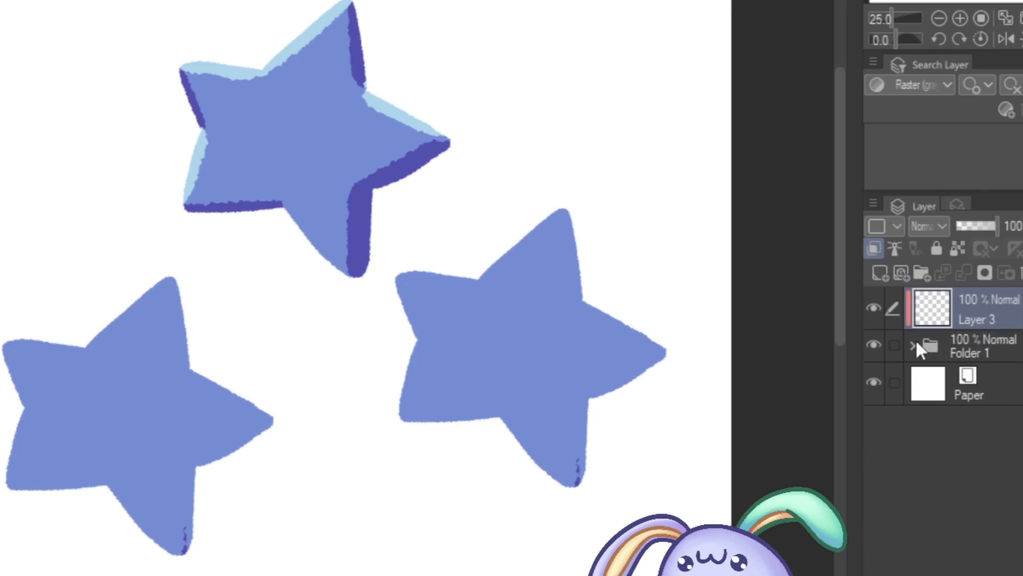
{"action": "left_click", "coordinate": [975, 345]}
{"action": "left_click", "coordinate": [981, 319]}
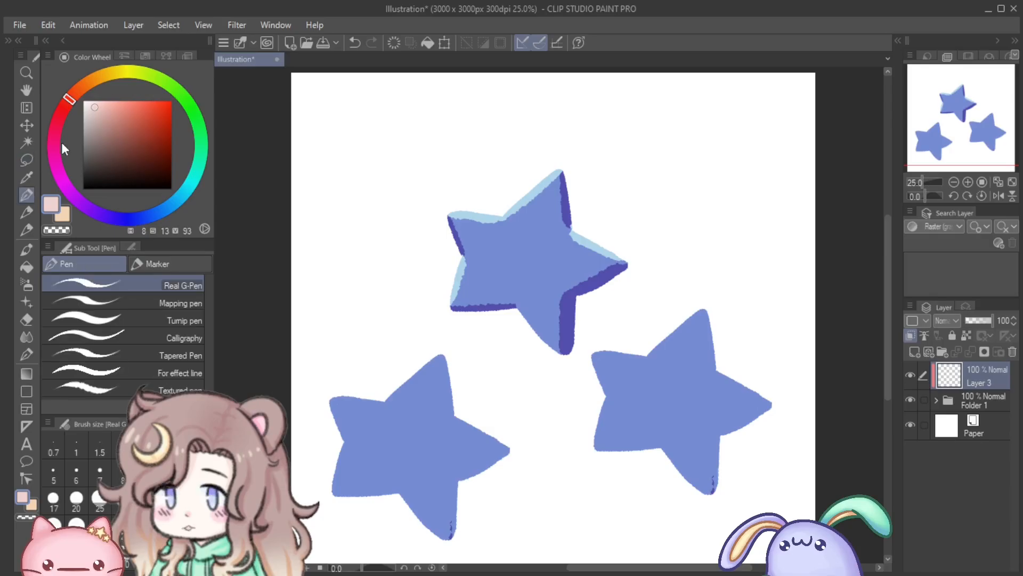
Step: Try painting pink (hue 327, saturation 46, value 89) across all three stars on the clipped Layer 3, and undo it
{"action": "left_click", "coordinate": [54, 149]}
{"action": "left_click", "coordinate": [124, 109]}
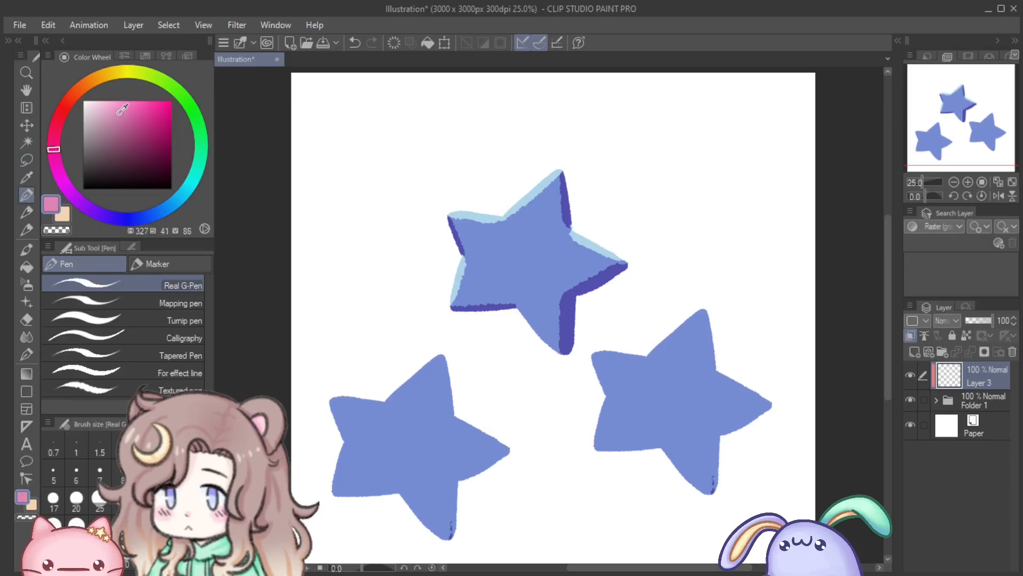
{"action": "left_click_drag", "start_coordinate": [594, 183], "coordinate": [461, 319]}
{"action": "mouse_move", "coordinate": [453, 361]}
{"action": "left_mouse_down"}
{"action": "mouse_move", "coordinate": [380, 549]}
{"action": "mouse_move", "coordinate": [691, 461]}
{"action": "mouse_move", "coordinate": [614, 466]}
{"action": "mouse_move", "coordinate": [655, 425]}
{"action": "mouse_move", "coordinate": [513, 197]}
{"action": "mouse_move", "coordinate": [433, 469]}
{"action": "mouse_move", "coordinate": [637, 196]}
{"action": "mouse_move", "coordinate": [667, 384]}
{"action": "left_mouse_up"}
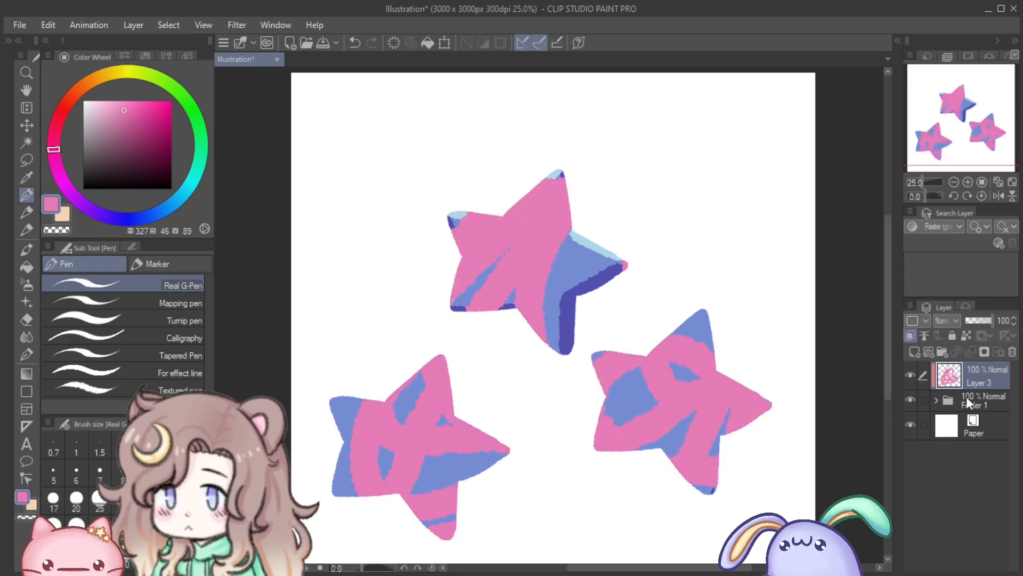
{"action": "key", "text": "ctrl+z"}
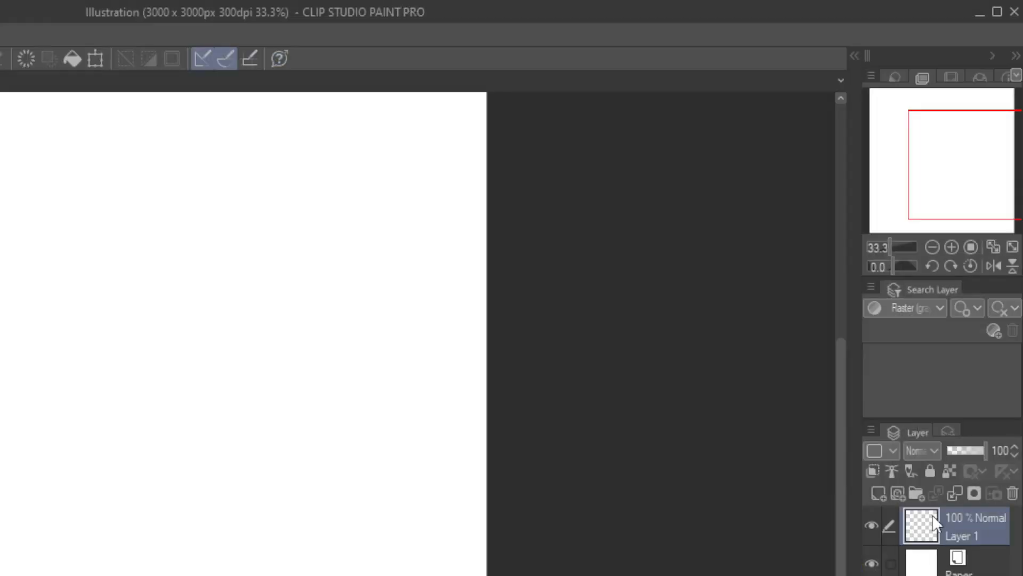
Step: Set the blending mode of the clipped Layer 3 to Overlay and keep that layer active above Folder 1
{"action": "left_click", "coordinate": [932, 450]}
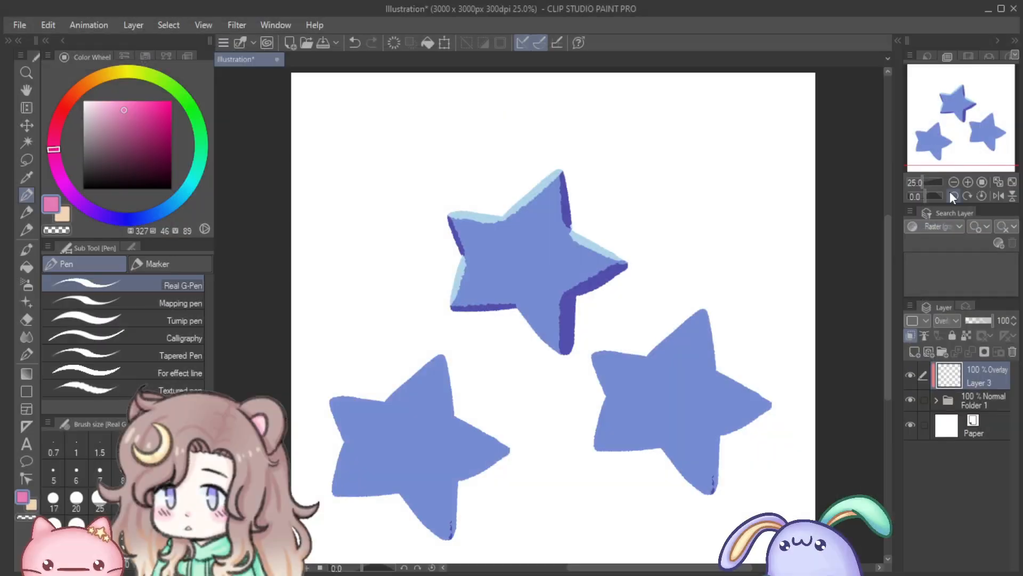
{"action": "left_click", "coordinate": [975, 402]}
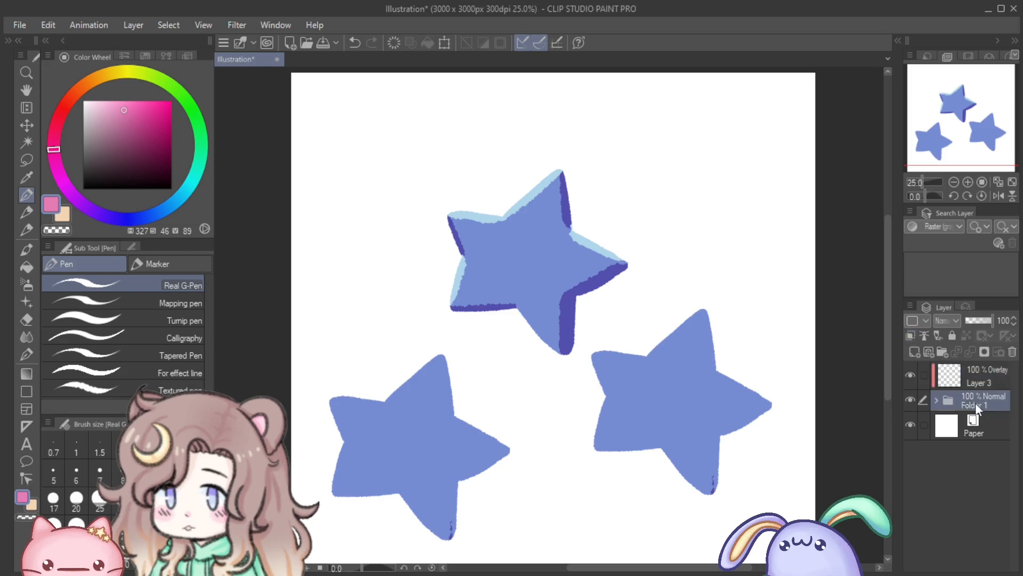
{"action": "left_click", "coordinate": [979, 376]}
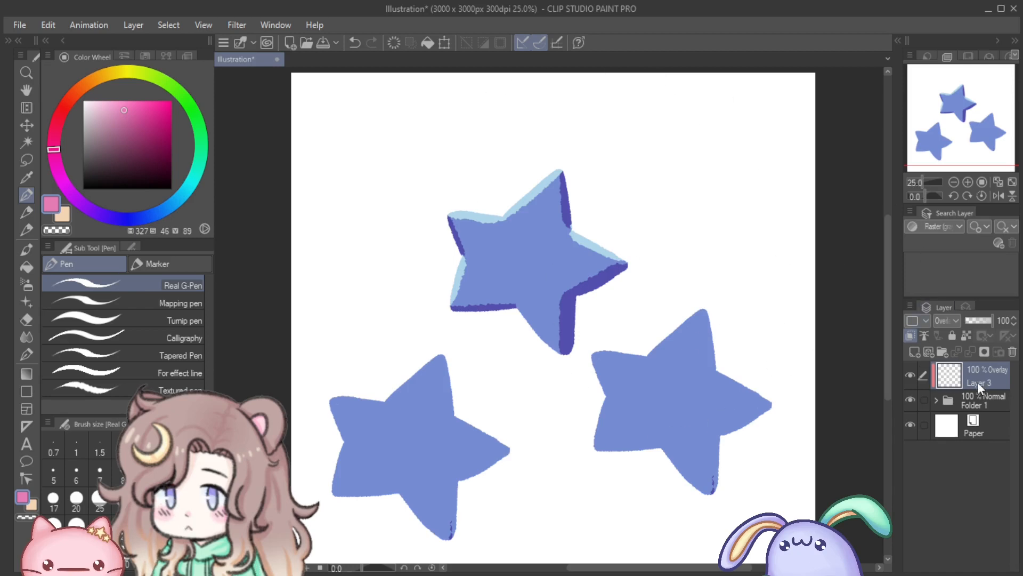
{"action": "left_click", "coordinate": [980, 404]}
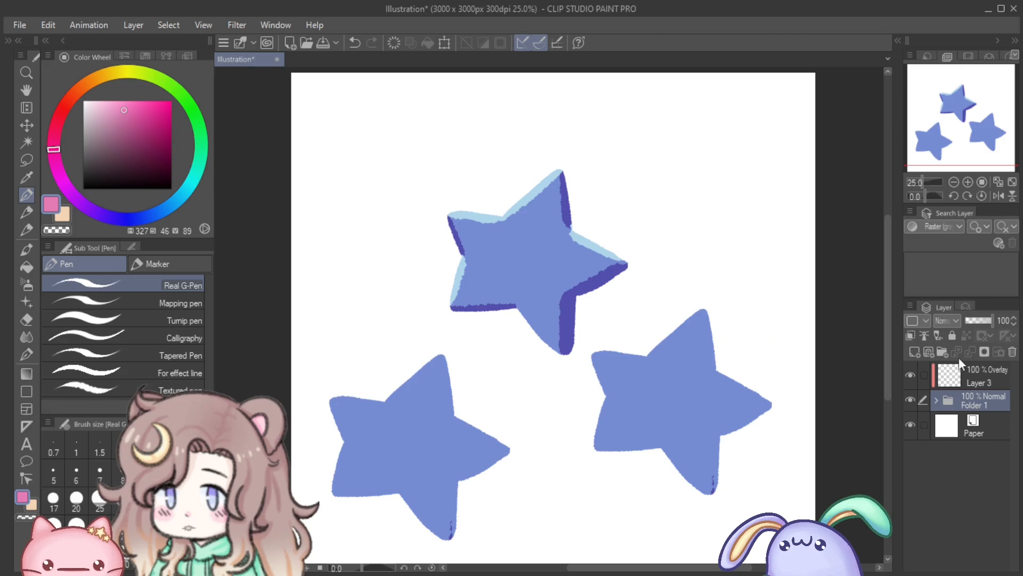
{"action": "left_click", "coordinate": [959, 376]}
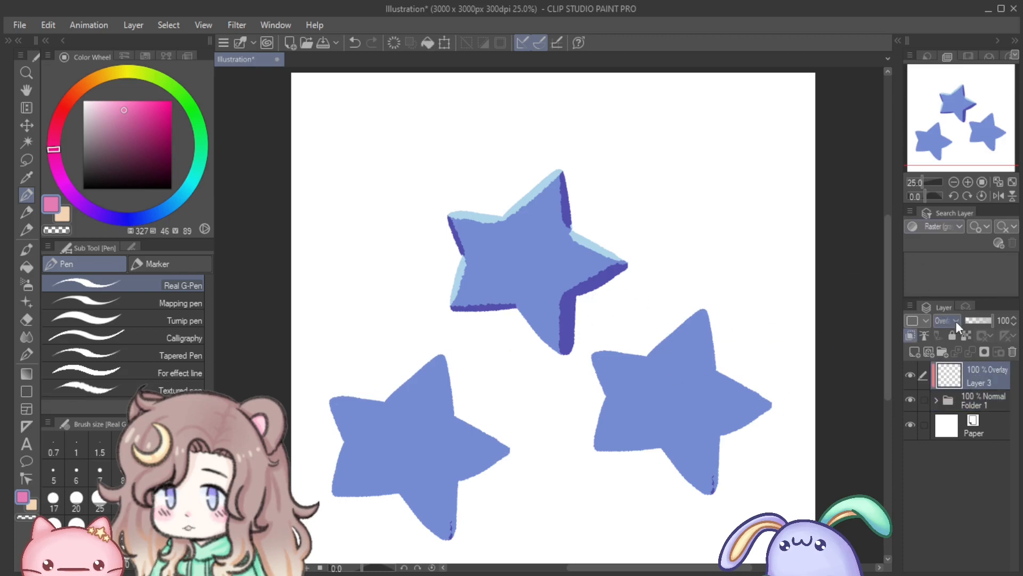
Step: Try covering all three stars with pink on the Overlay layer at 56% opacity, and undo the opacity change and painting
{"action": "left_click_drag", "start_coordinate": [526, 191], "coordinate": [464, 250]}
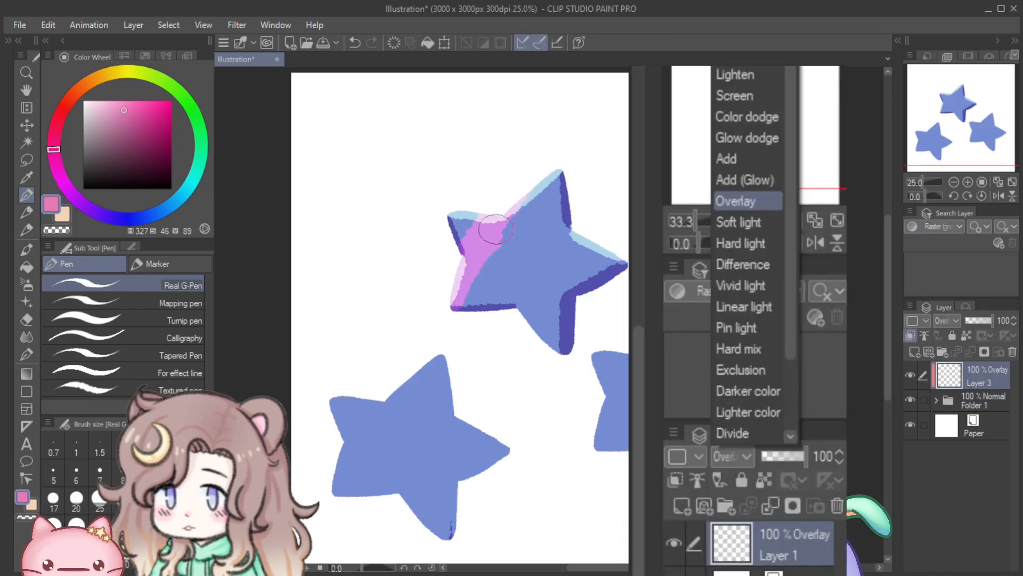
{"action": "mouse_move", "coordinate": [551, 182]}
{"action": "left_mouse_down"}
{"action": "mouse_move", "coordinate": [573, 217]}
{"action": "mouse_move", "coordinate": [563, 232]}
{"action": "mouse_move", "coordinate": [490, 258]}
{"action": "mouse_move", "coordinate": [473, 303]}
{"action": "mouse_move", "coordinate": [491, 332]}
{"action": "mouse_move", "coordinate": [520, 330]}
{"action": "mouse_move", "coordinate": [542, 360]}
{"action": "mouse_move", "coordinate": [640, 284]}
{"action": "mouse_move", "coordinate": [623, 351]}
{"action": "mouse_move", "coordinate": [746, 272]}
{"action": "mouse_move", "coordinate": [799, 252]}
{"action": "mouse_move", "coordinate": [747, 343]}
{"action": "mouse_move", "coordinate": [805, 337]}
{"action": "mouse_move", "coordinate": [749, 428]}
{"action": "mouse_move", "coordinate": [765, 427]}
{"action": "mouse_move", "coordinate": [712, 482]}
{"action": "left_mouse_up"}
{"action": "mouse_move", "coordinate": [521, 387]}
{"action": "left_mouse_down"}
{"action": "mouse_move", "coordinate": [479, 424]}
{"action": "mouse_move", "coordinate": [473, 384]}
{"action": "mouse_move", "coordinate": [479, 463]}
{"action": "mouse_move", "coordinate": [474, 374]}
{"action": "mouse_move", "coordinate": [475, 397]}
{"action": "mouse_move", "coordinate": [451, 354]}
{"action": "mouse_move", "coordinate": [462, 351]}
{"action": "mouse_move", "coordinate": [410, 372]}
{"action": "mouse_move", "coordinate": [427, 380]}
{"action": "mouse_move", "coordinate": [398, 430]}
{"action": "mouse_move", "coordinate": [366, 471]}
{"action": "left_mouse_up"}
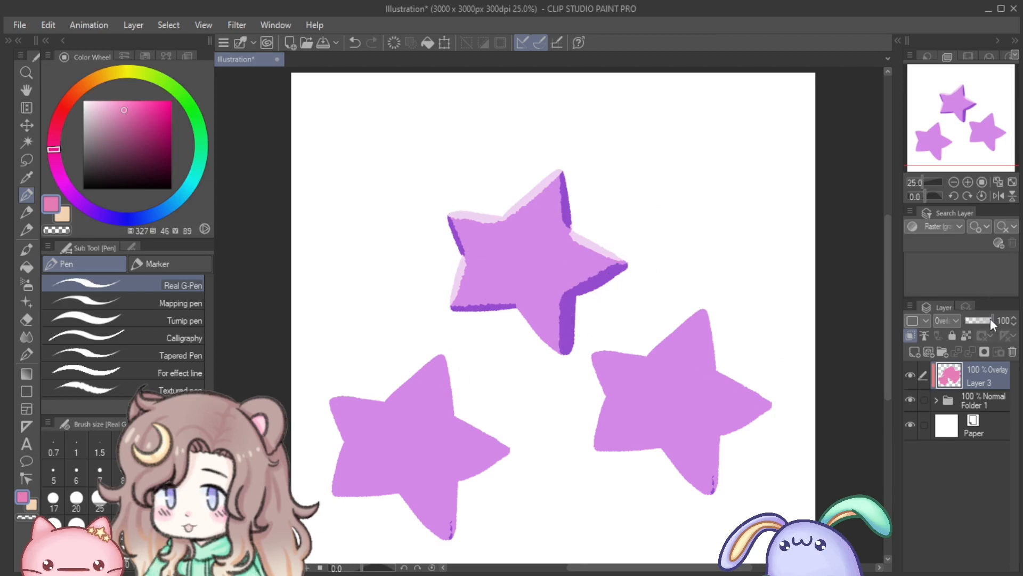
{"action": "left_click_drag", "start_coordinate": [990, 318], "coordinate": [980, 321]}
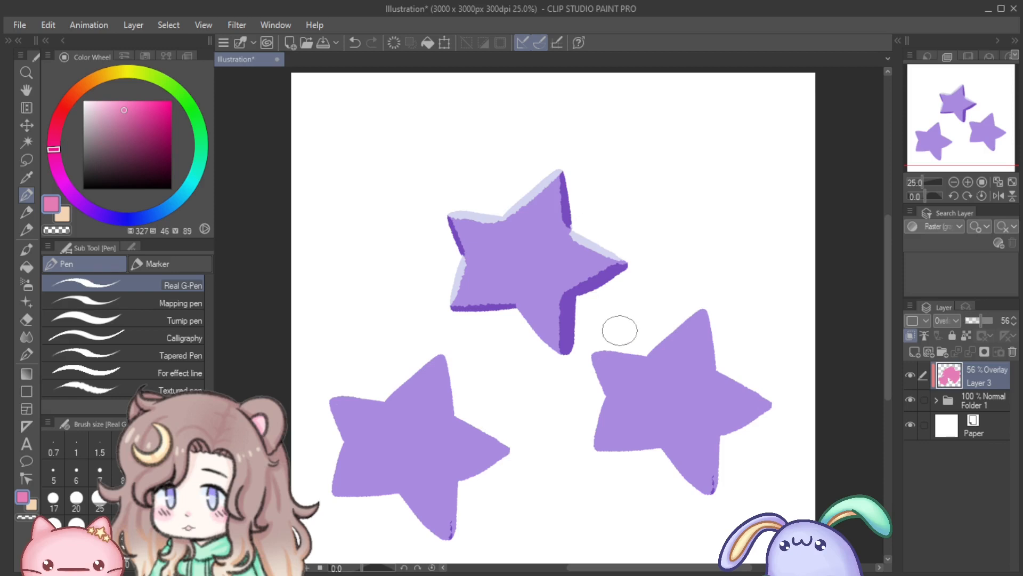
{"action": "left_click", "coordinate": [353, 44]}
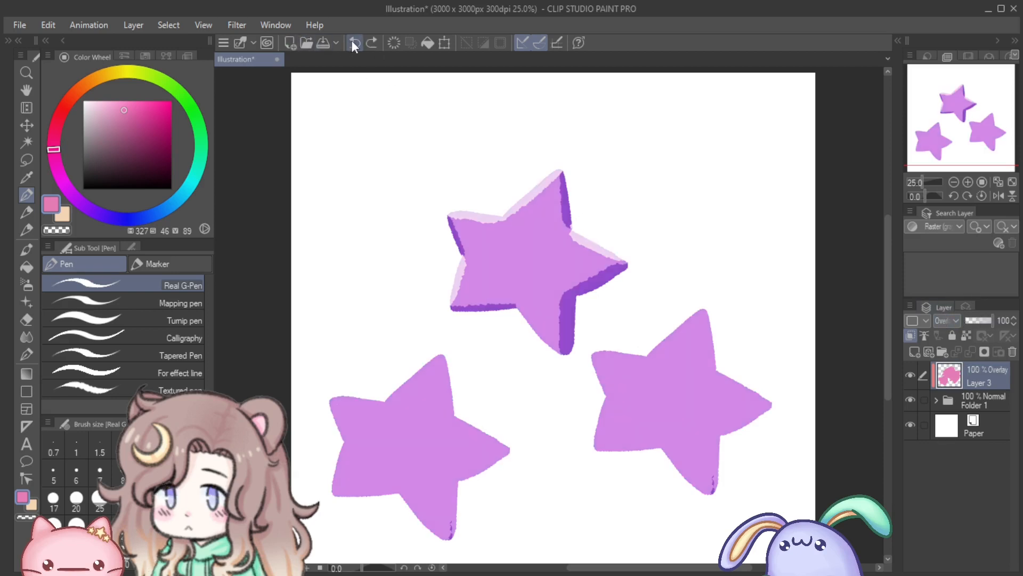
{"action": "left_click", "coordinate": [353, 44]}
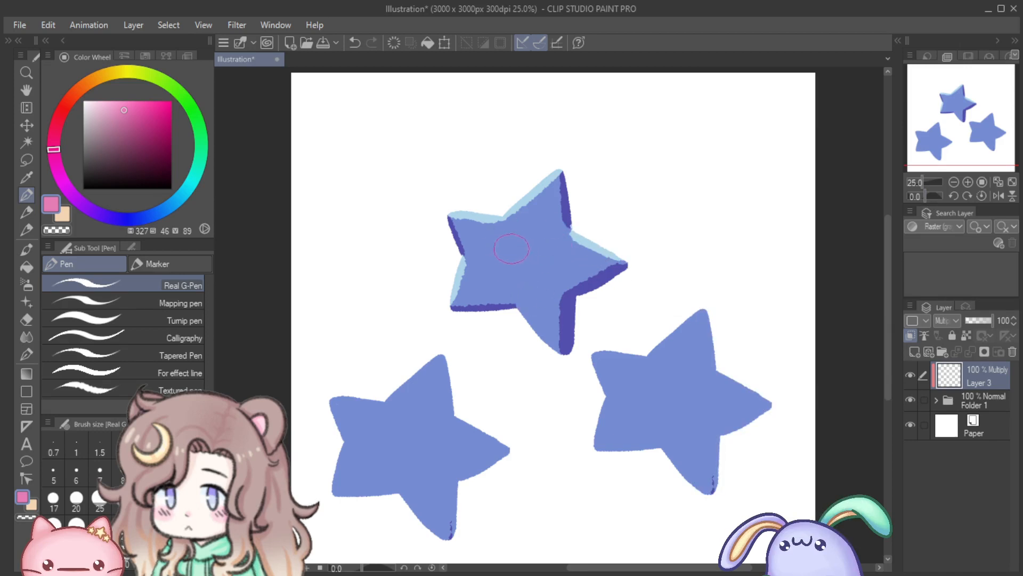
Step: Set Layer 3 to Multiply, sample the star's blue (hue 225, saturation 44, value 83), and try it over the top star
{"action": "left_click", "coordinate": [524, 242], "text": "alt"}
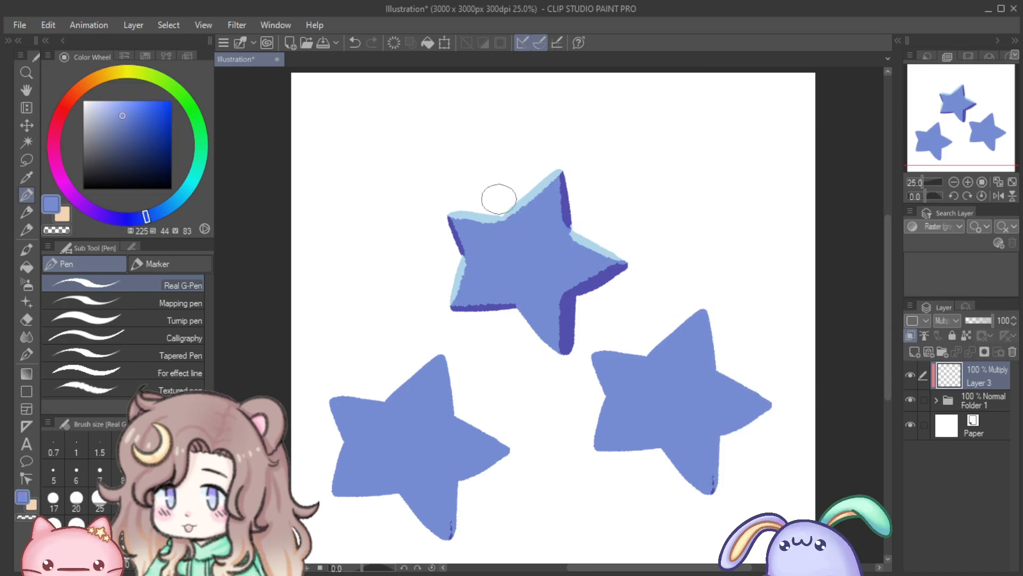
{"action": "mouse_move", "coordinate": [497, 199]}
{"action": "left_mouse_down"}
{"action": "mouse_move", "coordinate": [509, 270]}
{"action": "mouse_move", "coordinate": [516, 183]}
{"action": "mouse_move", "coordinate": [521, 240]}
{"action": "mouse_move", "coordinate": [575, 190]}
{"action": "mouse_move", "coordinate": [586, 229]}
{"action": "mouse_move", "coordinate": [622, 269]}
{"action": "mouse_move", "coordinate": [562, 325]}
{"action": "mouse_move", "coordinate": [442, 293]}
{"action": "mouse_move", "coordinate": [452, 216]}
{"action": "mouse_move", "coordinate": [477, 221]}
{"action": "mouse_move", "coordinate": [498, 253]}
{"action": "mouse_move", "coordinate": [549, 255]}
{"action": "mouse_move", "coordinate": [516, 313]}
{"action": "mouse_move", "coordinate": [555, 343]}
{"action": "left_mouse_up"}
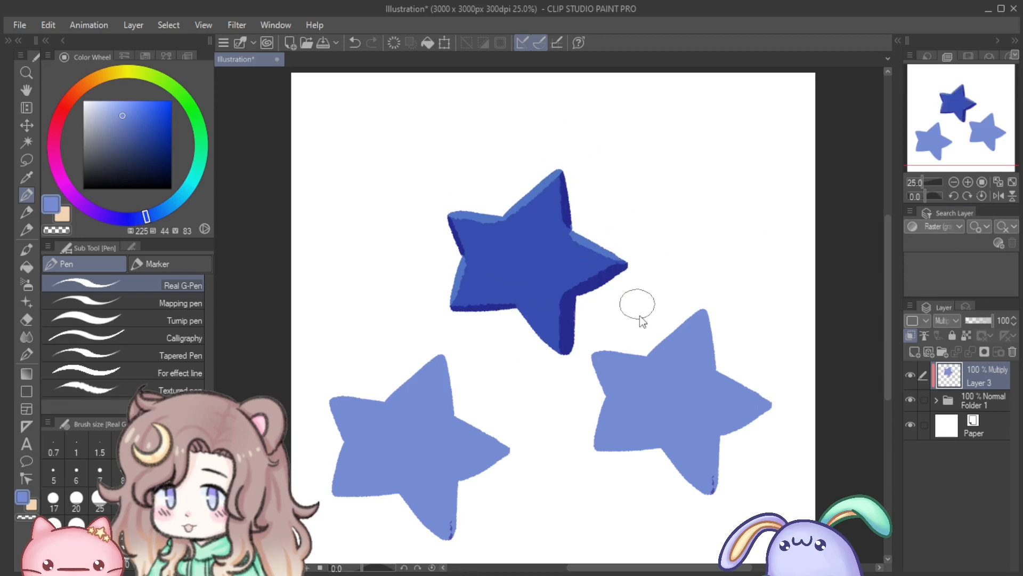
{"action": "key", "text": "ctrl+z"}
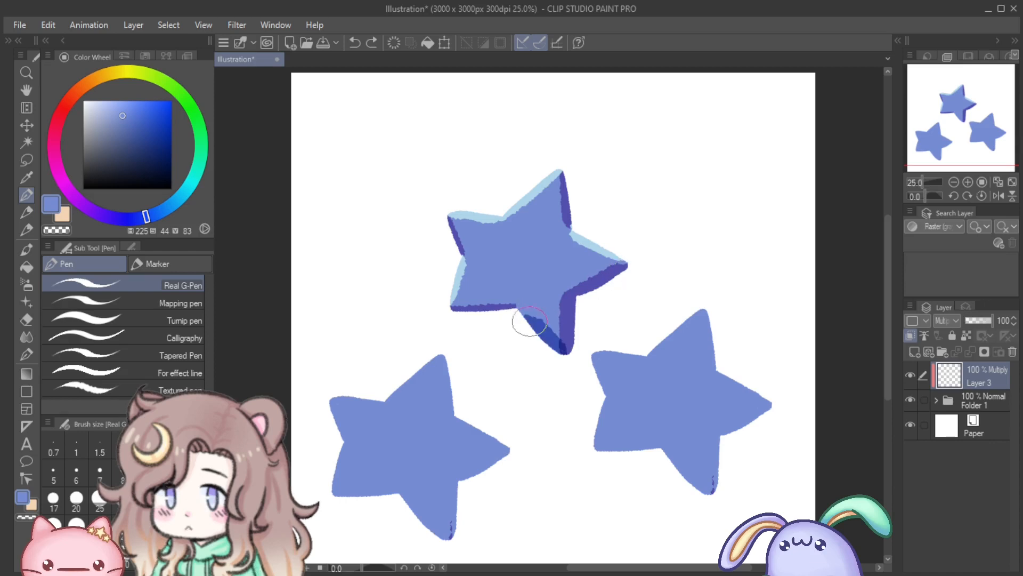
Step: Shade the lower-left star in Multiply blue along its right-facing edges, the undersides of its side arms, the upper-left arm and the lower tip
{"action": "left_click_drag", "start_coordinate": [461, 408], "coordinate": [454, 368]}
{"action": "mouse_move", "coordinate": [512, 460]}
{"action": "left_mouse_down"}
{"action": "mouse_move", "coordinate": [458, 489]}
{"action": "mouse_move", "coordinate": [456, 504]}
{"action": "mouse_move", "coordinate": [460, 478]}
{"action": "mouse_move", "coordinate": [456, 530]}
{"action": "left_mouse_up"}
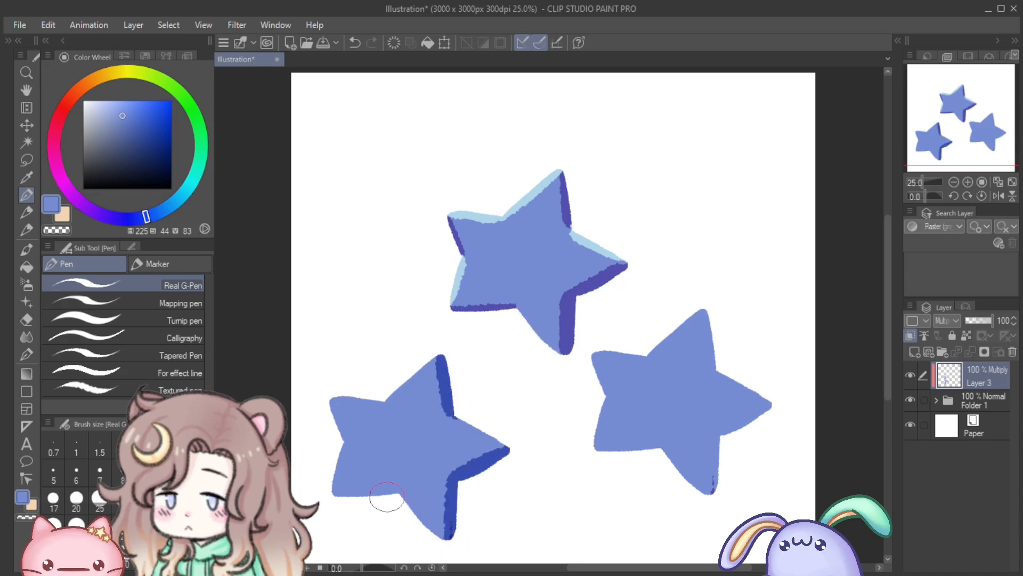
{"action": "left_click_drag", "start_coordinate": [403, 490], "coordinate": [339, 501]}
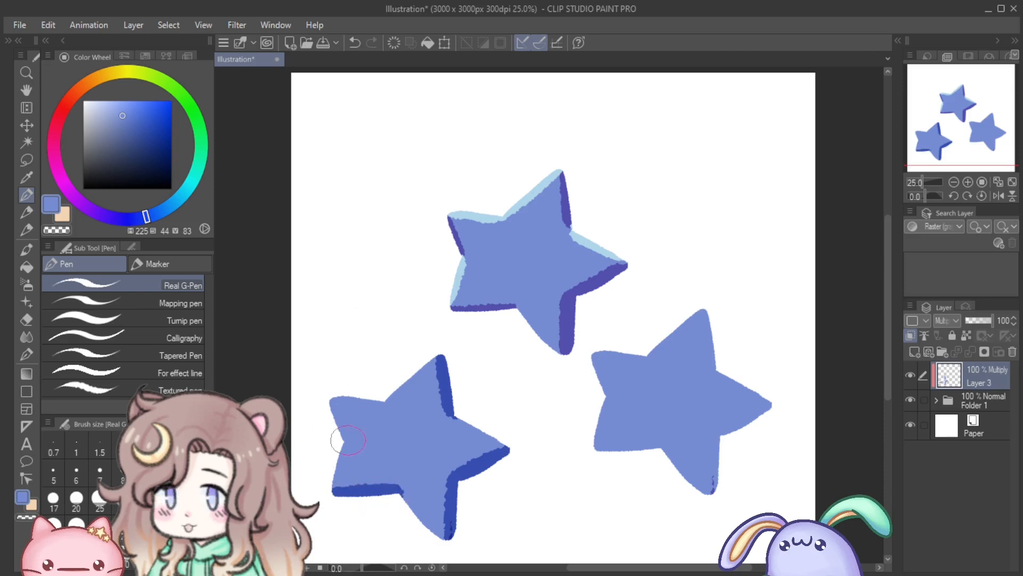
{"action": "left_click_drag", "start_coordinate": [337, 424], "coordinate": [349, 447]}
{"action": "left_click_drag", "start_coordinate": [335, 399], "coordinate": [344, 434]}
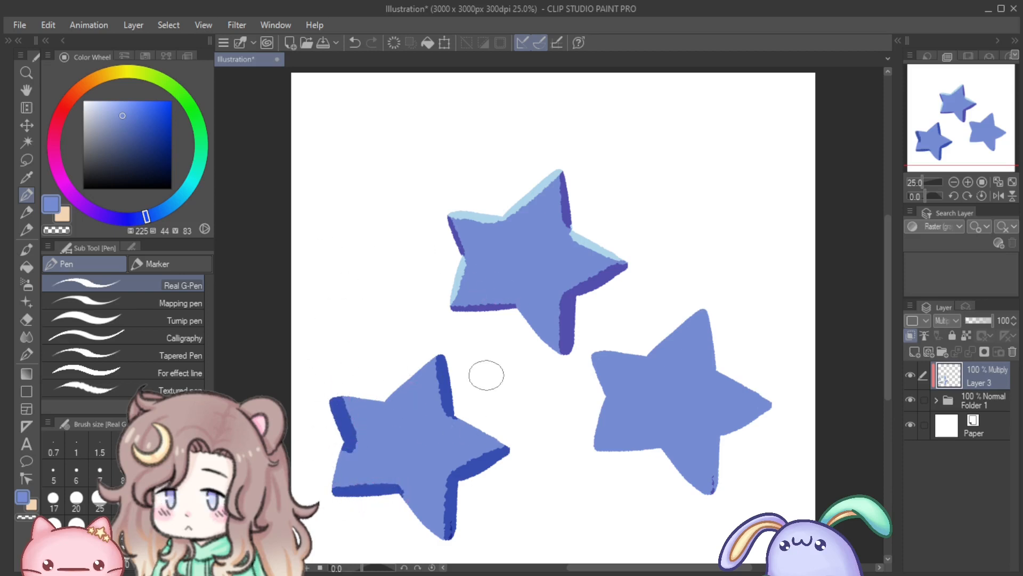
{"action": "mouse_move", "coordinate": [420, 517]}
{"action": "left_mouse_down"}
{"action": "mouse_move", "coordinate": [418, 533]}
{"action": "mouse_move", "coordinate": [445, 549]}
{"action": "left_mouse_up"}
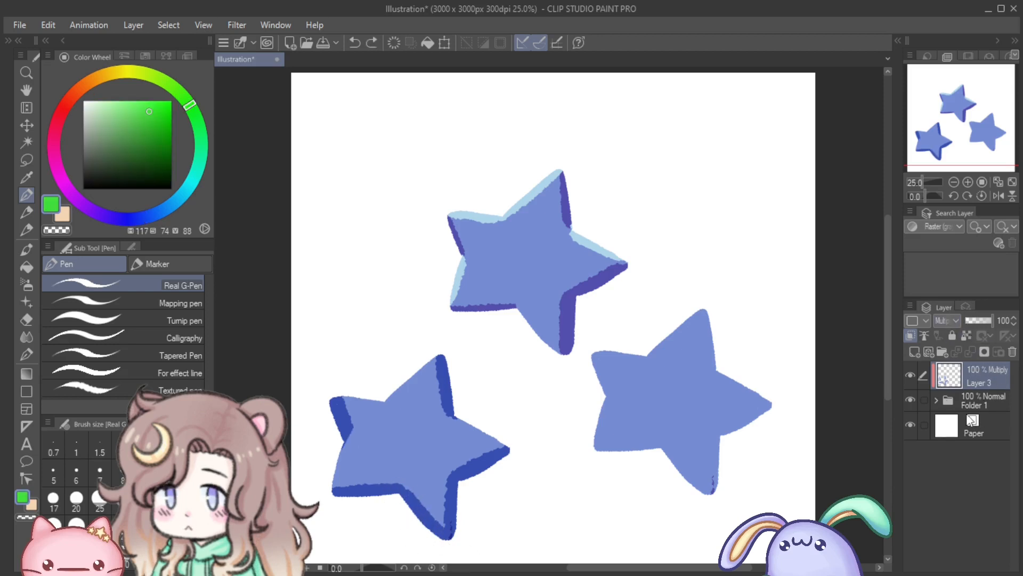
Step: Hide and show Layer 3 to compare the lower-left star without and with its Multiply shading
{"action": "left_click", "coordinate": [910, 375]}
{"action": "left_click", "coordinate": [908, 373]}
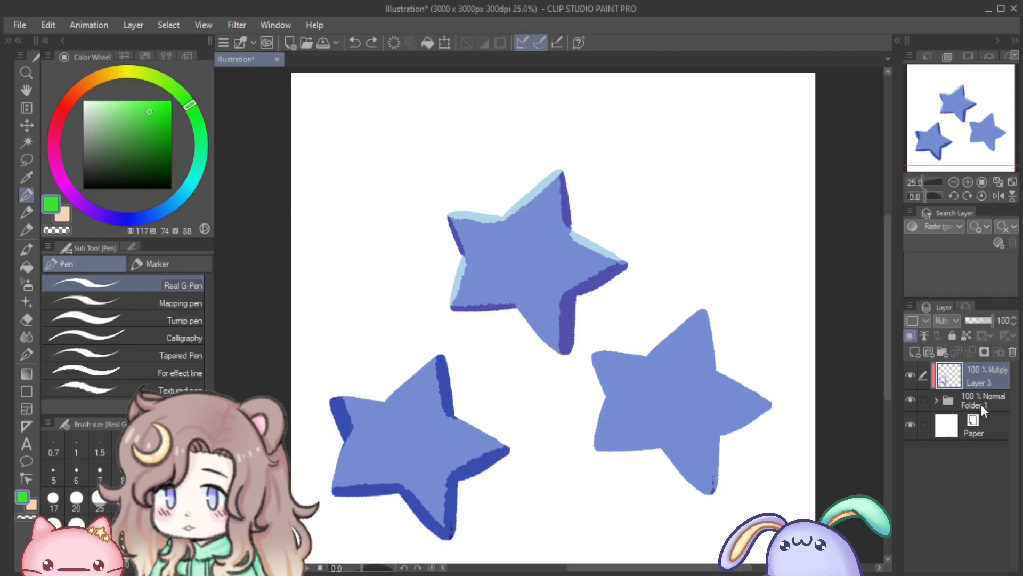